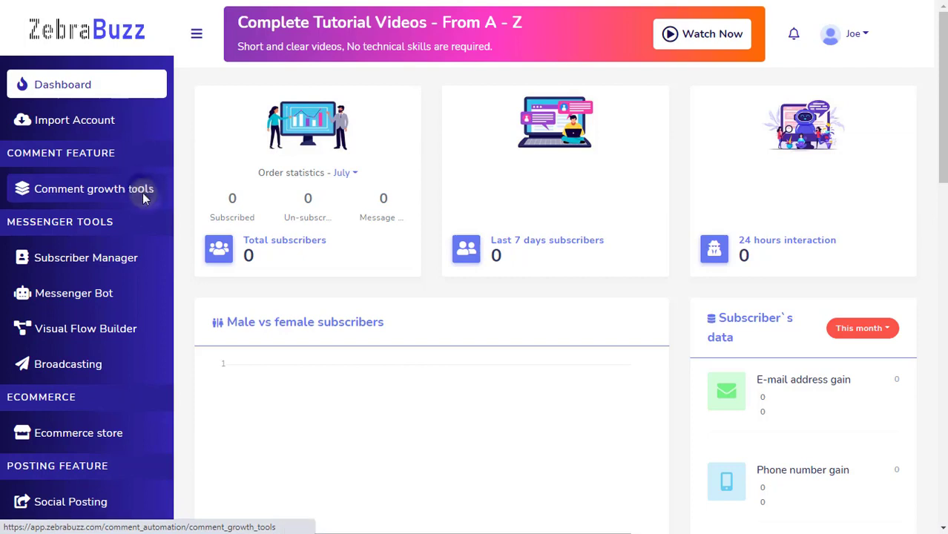
- Open the Comment growth tools page from the COMMENT FEATURE sidebar section
click(142, 191)
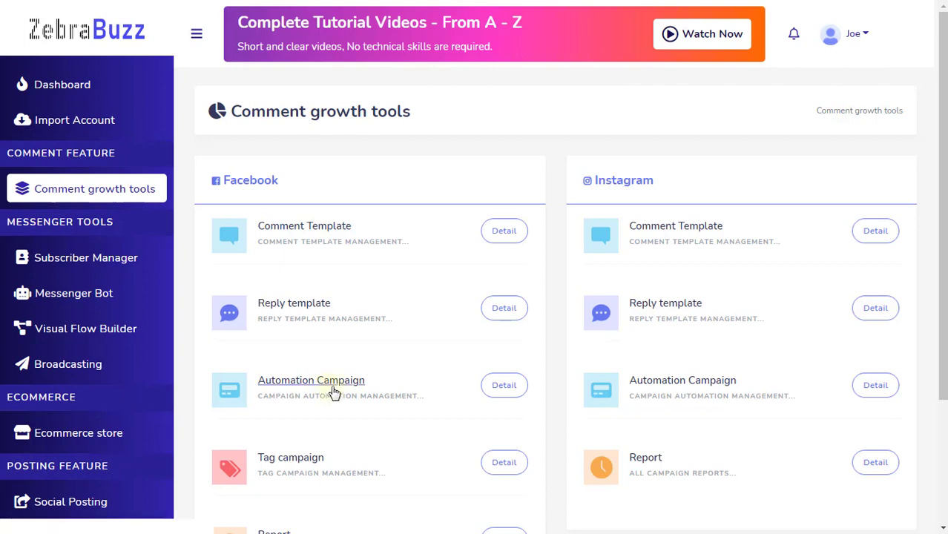
- Open Demo Page's Facebook Create Campaign page and review its full page campaigns and latest posts
click(506, 391)
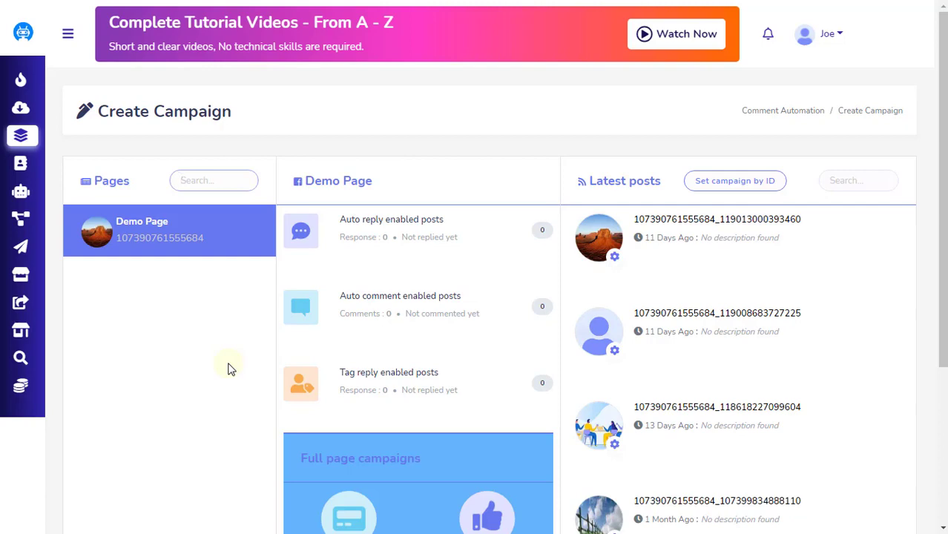
scroll(229, 368, down, 3)
scroll(229, 369, up, 3)
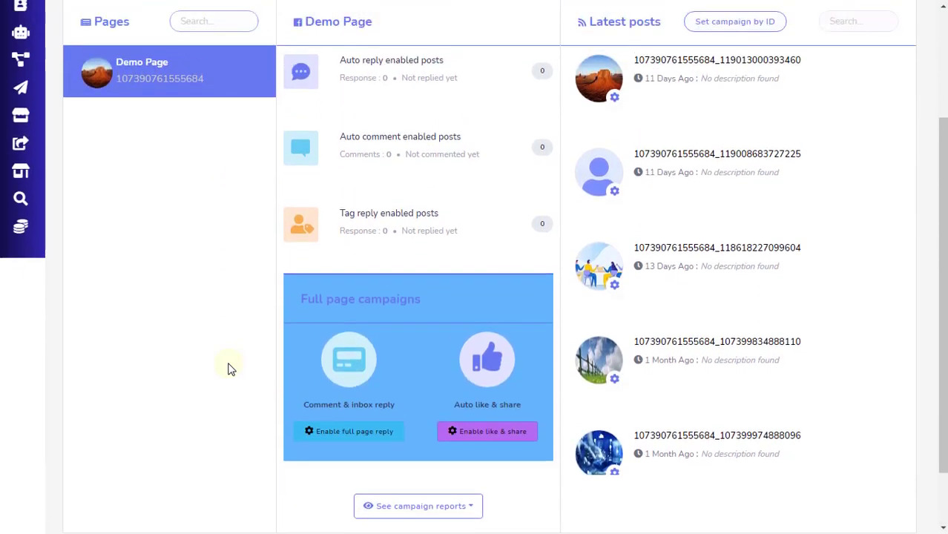
scroll(229, 368, up, 1)
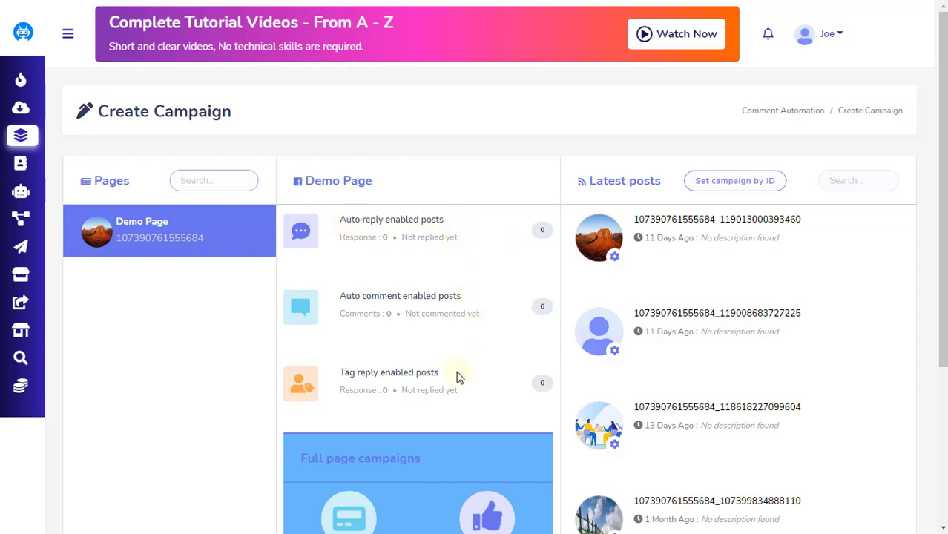
scroll(455, 377, down, 3)
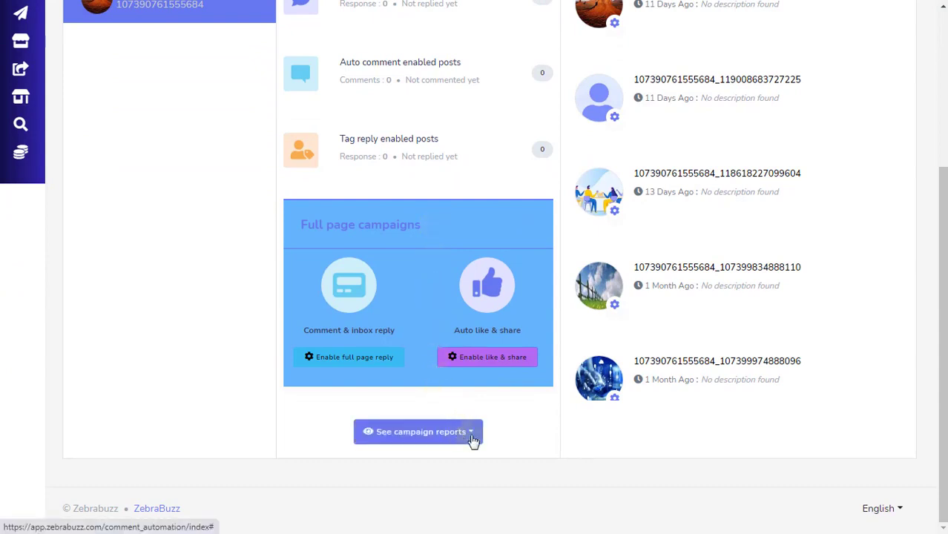
scroll(473, 415, up, 3)
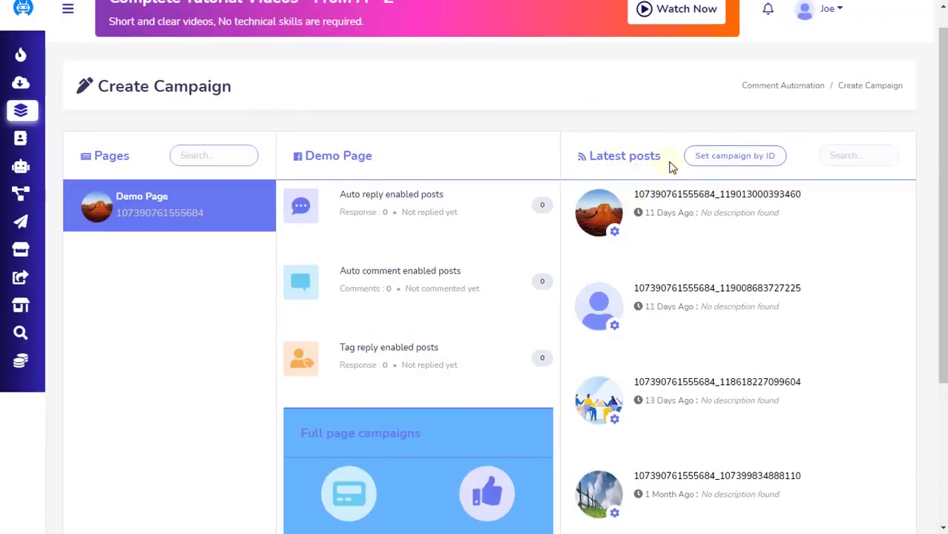
click(768, 165)
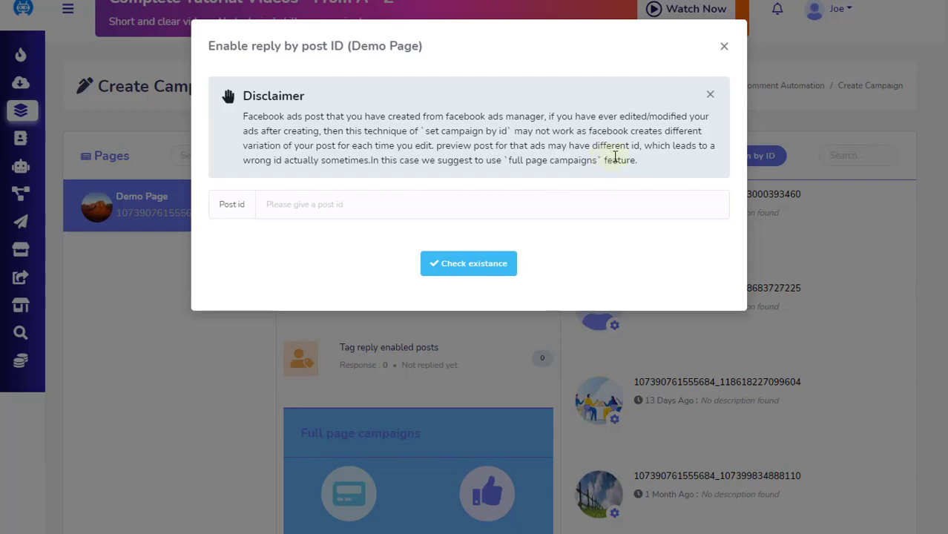
click(723, 47)
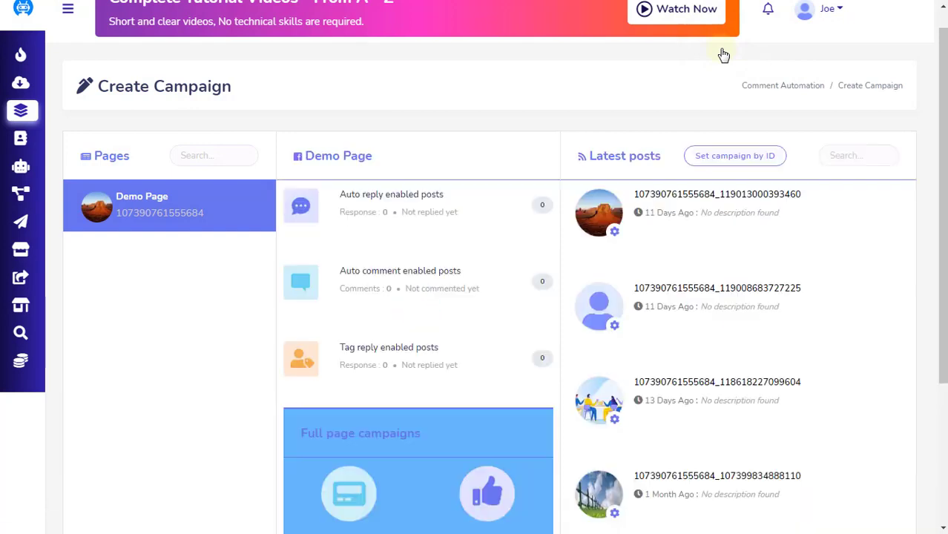
- Open the options dropdown for the newest post in Demo Page's Latest posts
scroll(723, 55, down, 1)
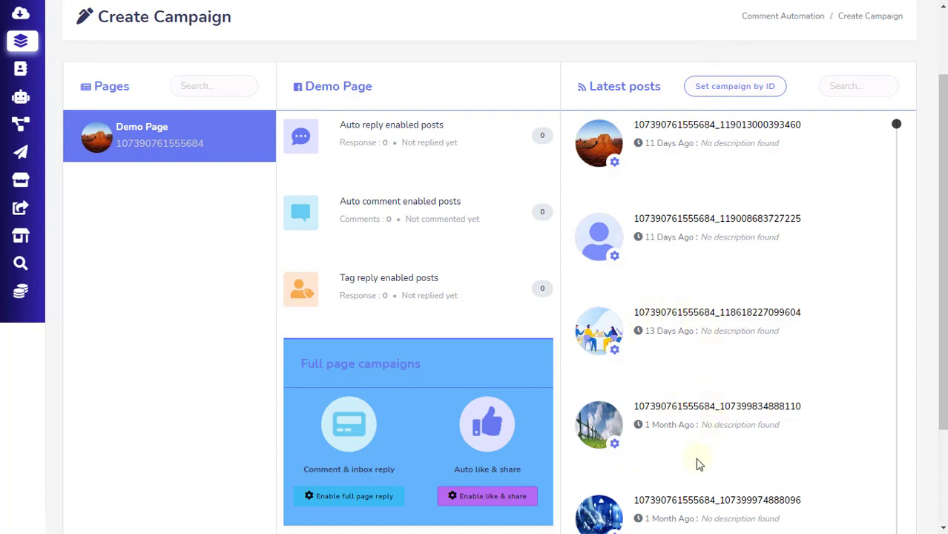
scroll(697, 461, down, 1)
scroll(698, 461, up, 1)
click(614, 164)
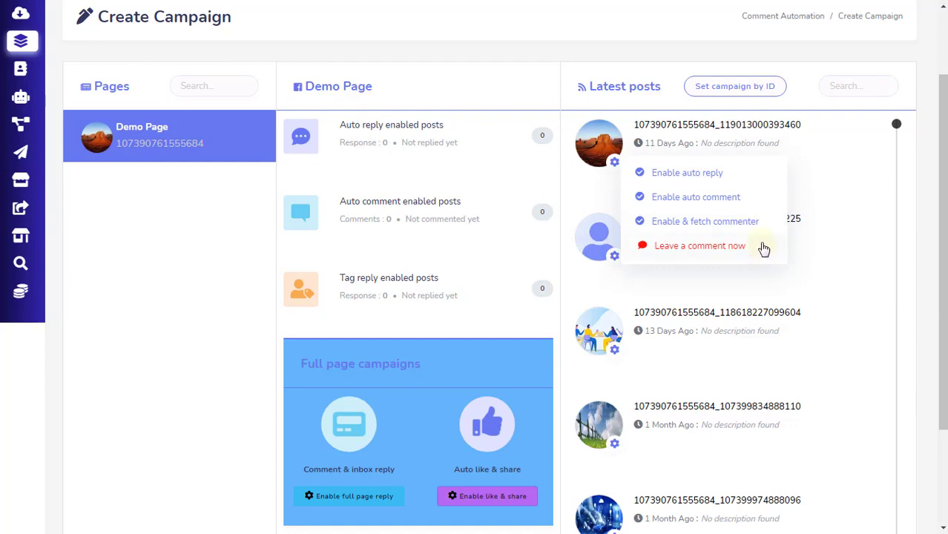
- Enable auto reply on the newest post, viewing the template list without choosing one
click(716, 181)
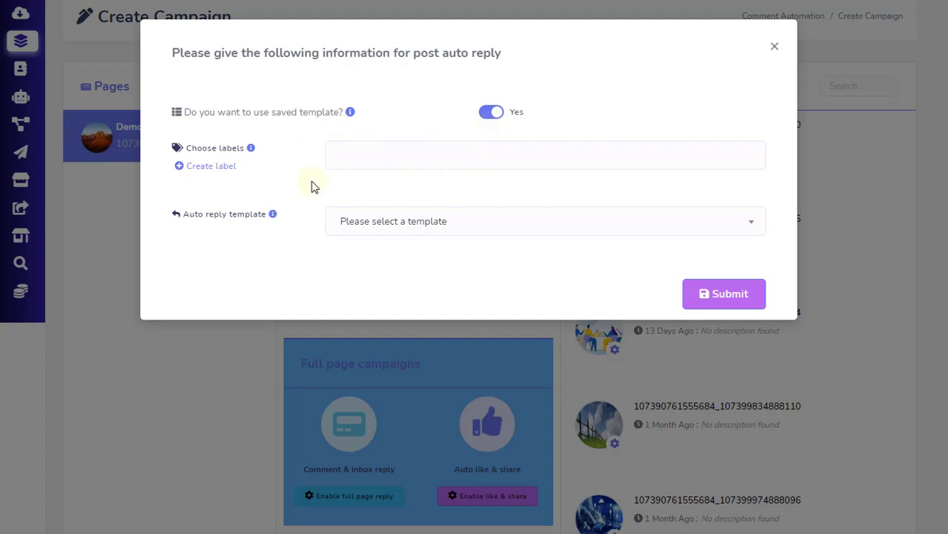
click(590, 234)
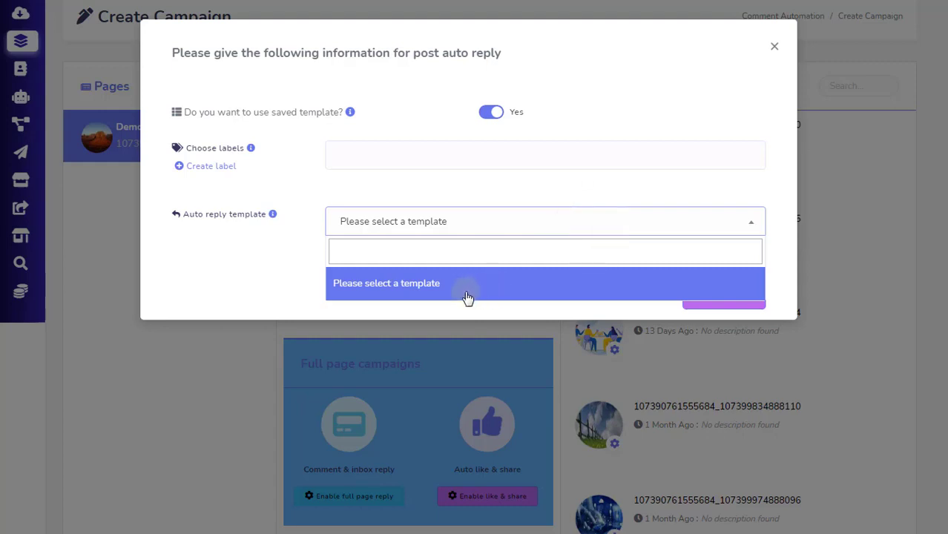
click(612, 228)
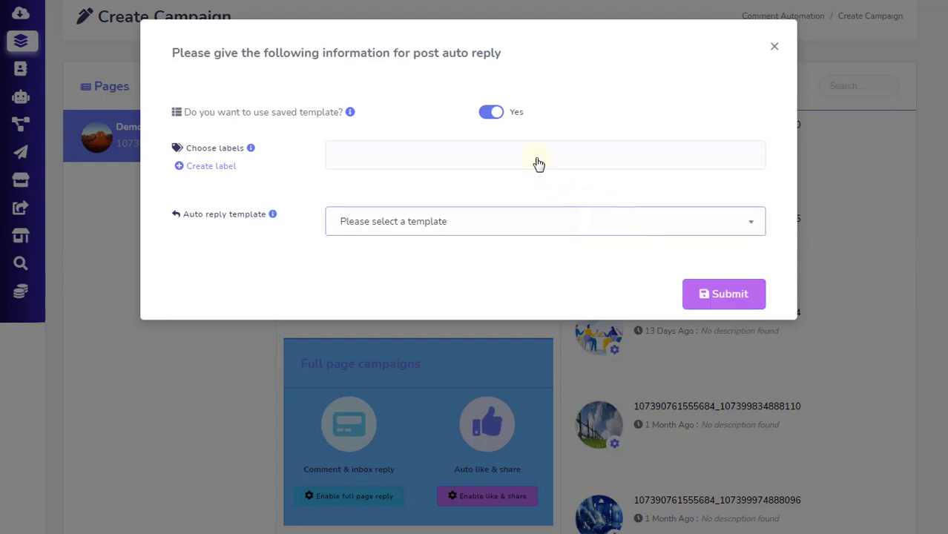
click(494, 114)
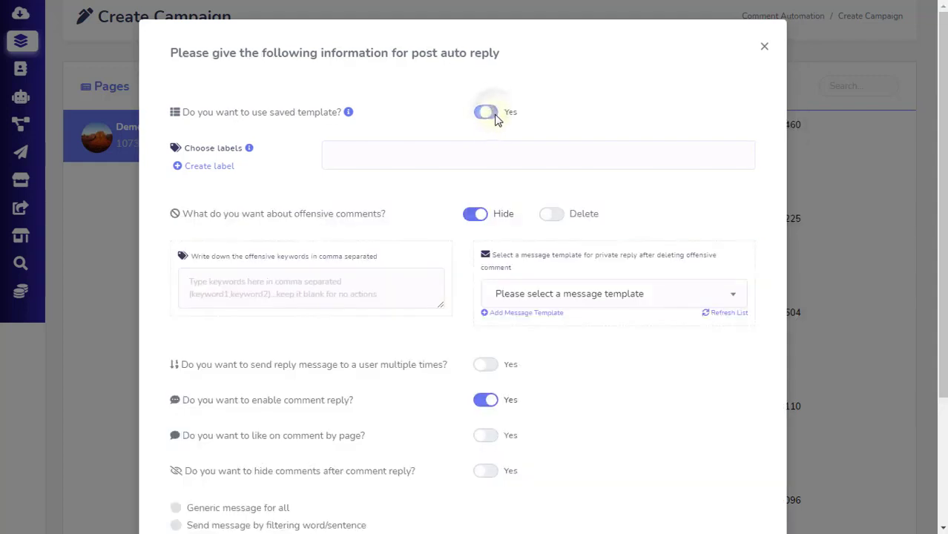
scroll(454, 200, down, 1)
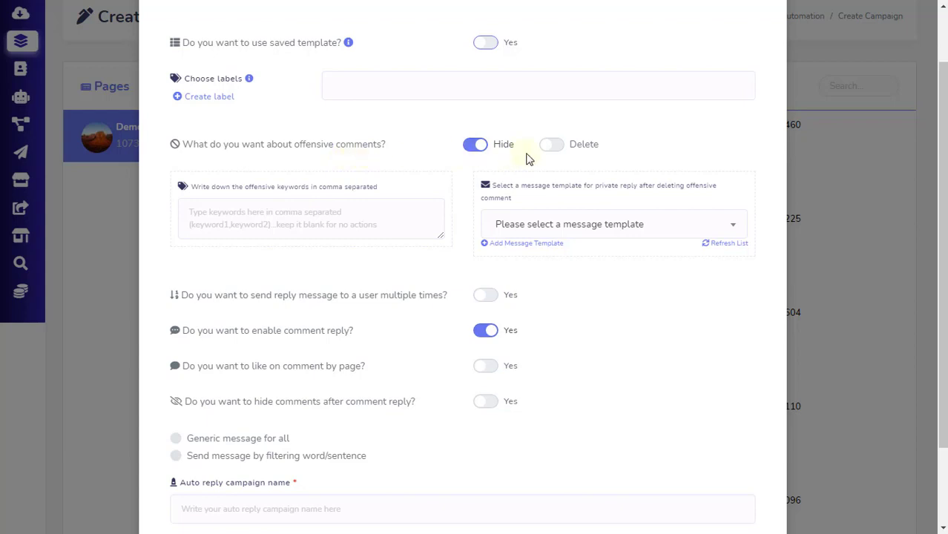
- Set the offensive keywords to 'offensive here', leaving the private reply template unselected
click(386, 205)
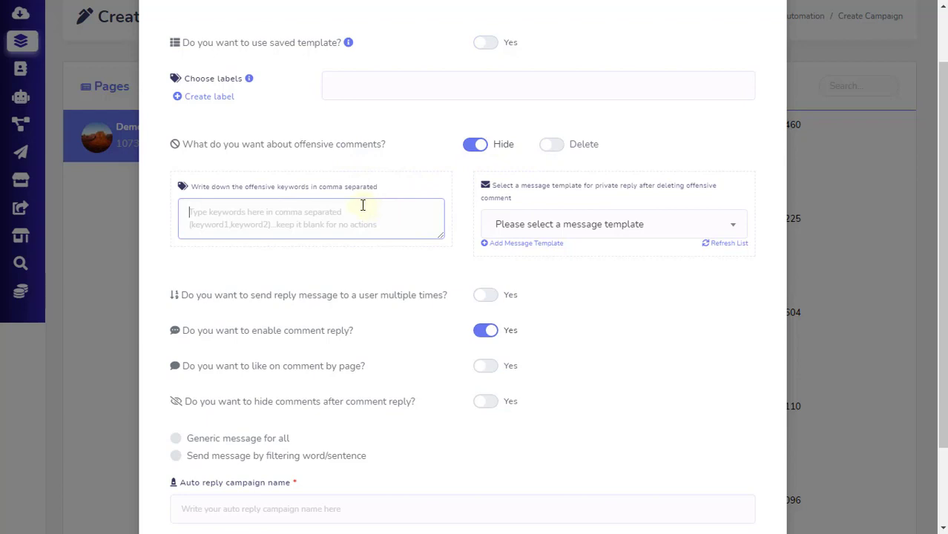
text(offenso)
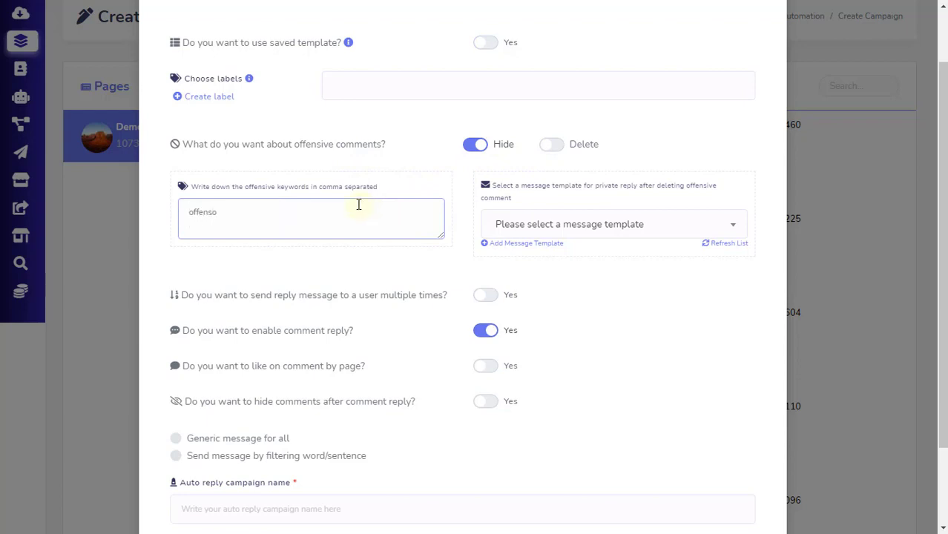
key(BackSpace)
text(ive here)
click(581, 223)
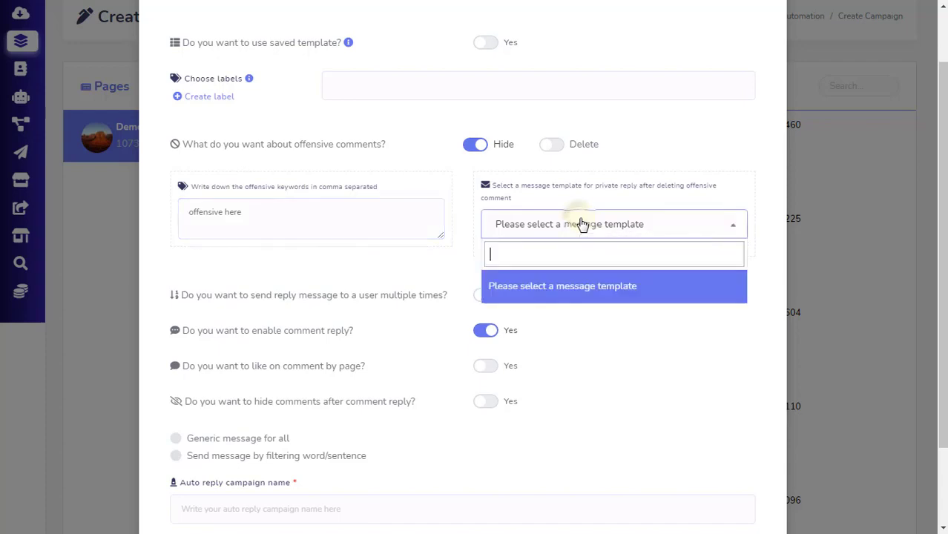
click(596, 296)
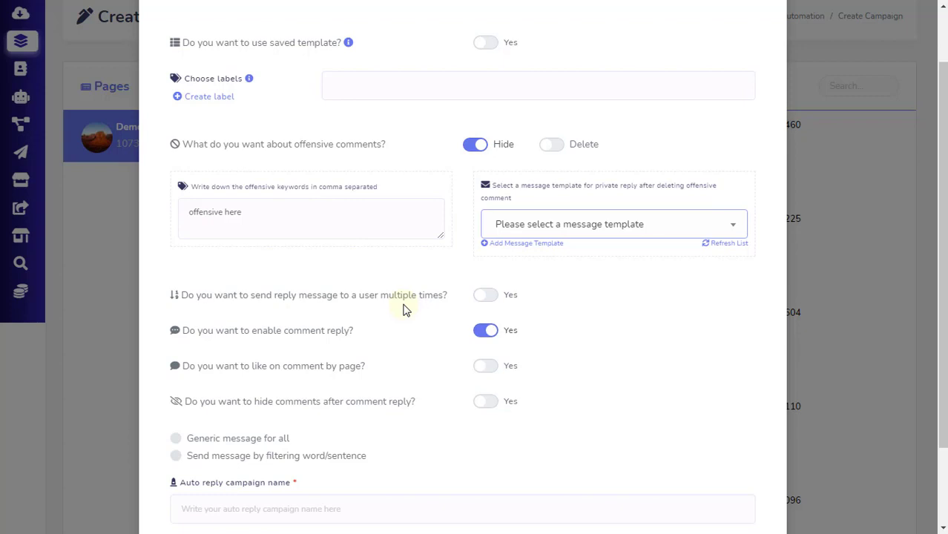
- Turn on repeated replies to the same user and page likes on comments
click(494, 299)
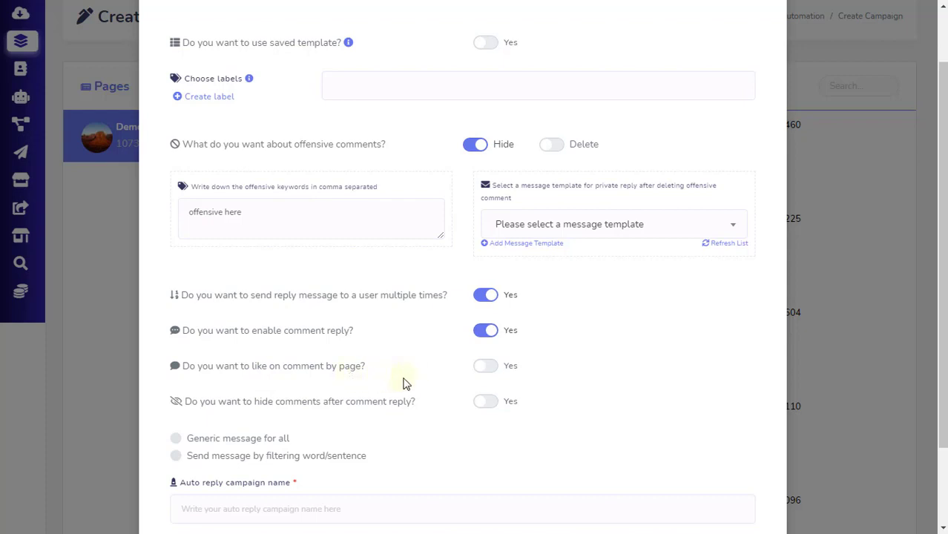
click(483, 368)
scroll(328, 442, down, 3)
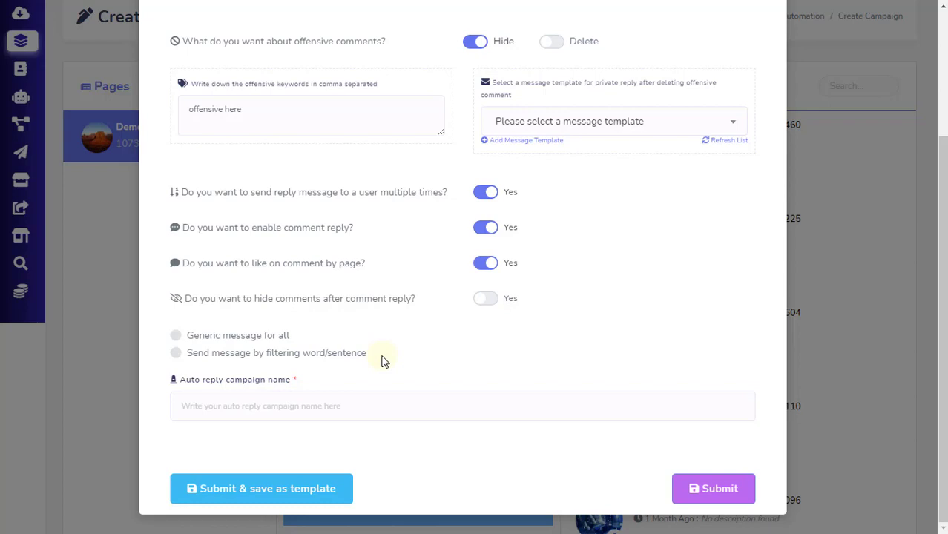
- Select 'Generic message for all' and name the campaign 'campaign name here'
click(176, 335)
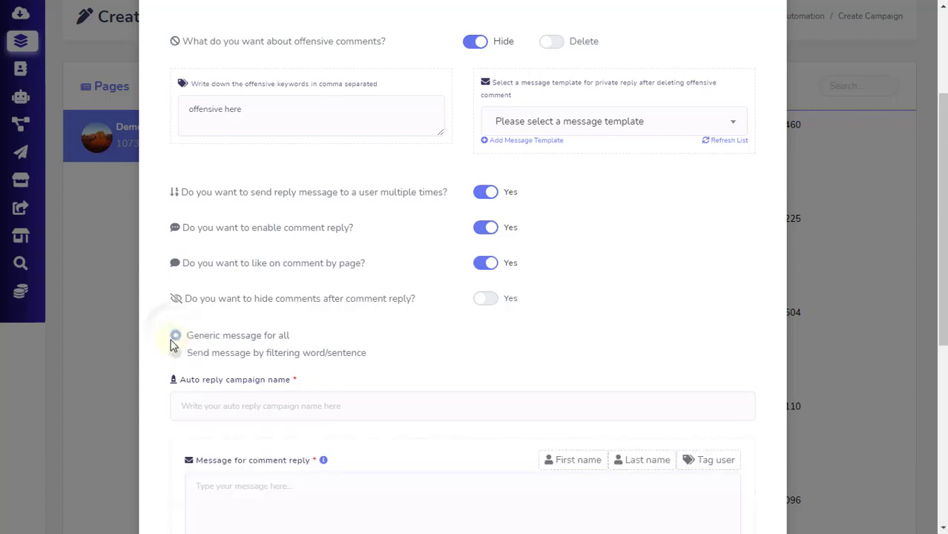
scroll(174, 344, down, 5)
click(341, 127)
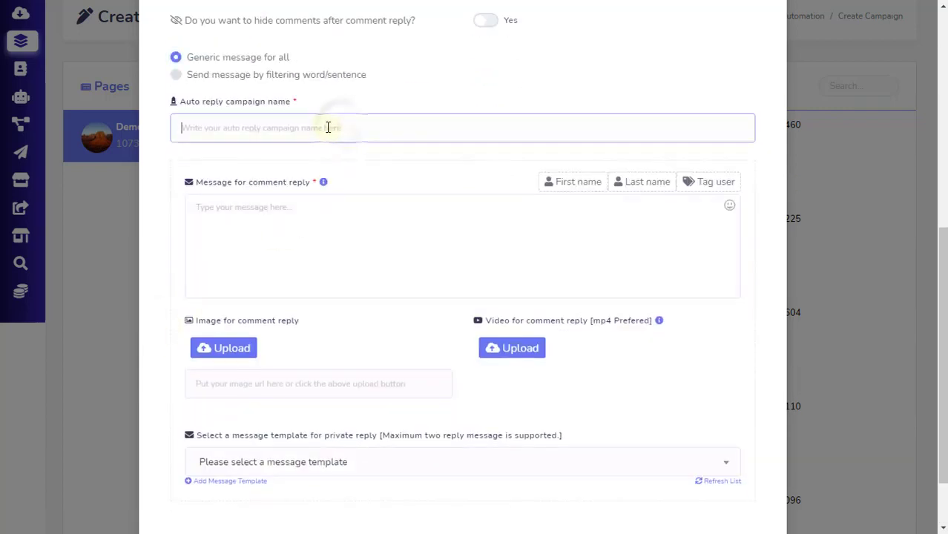
text(cam)
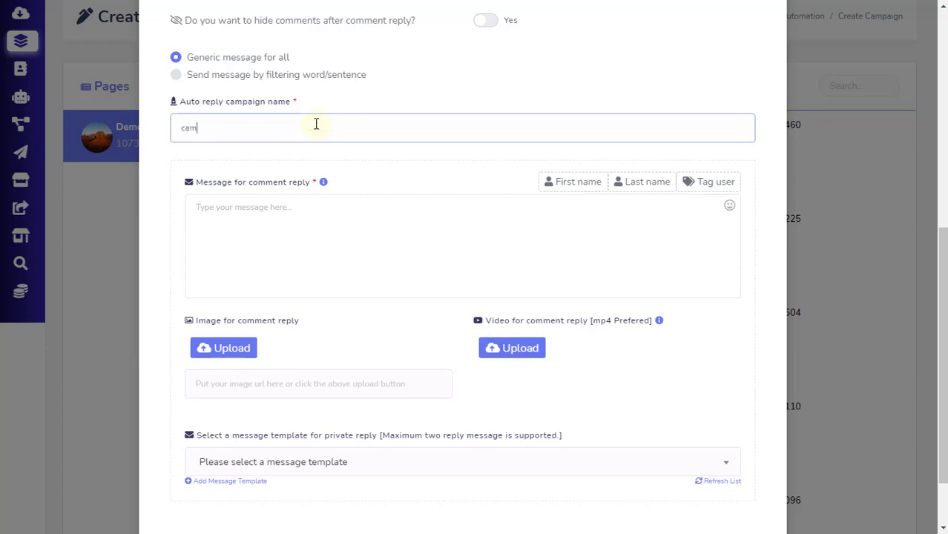
text(paign name here)
- Write the comment reply '#LEAD_USER_FIRST_NAME#, comment here' using the First name variable
click(291, 223)
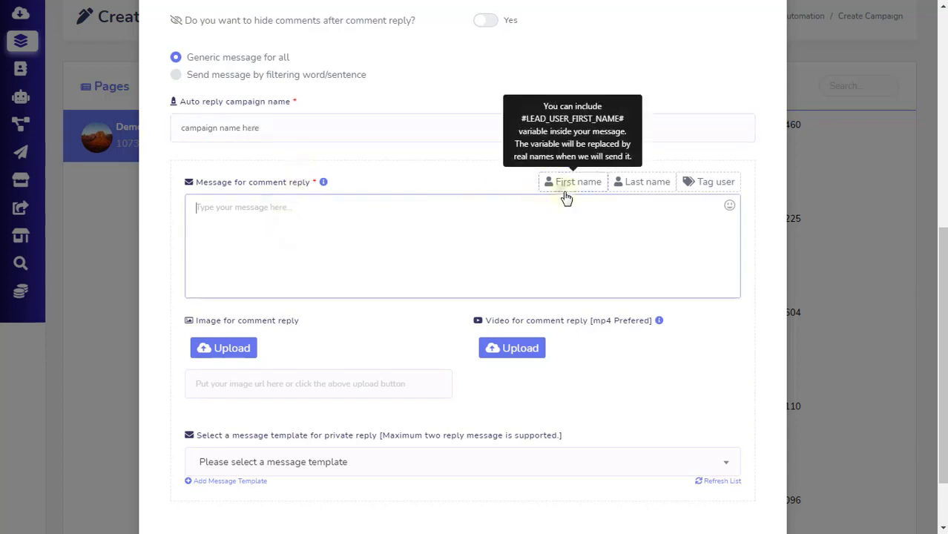
click(566, 186)
click(395, 207)
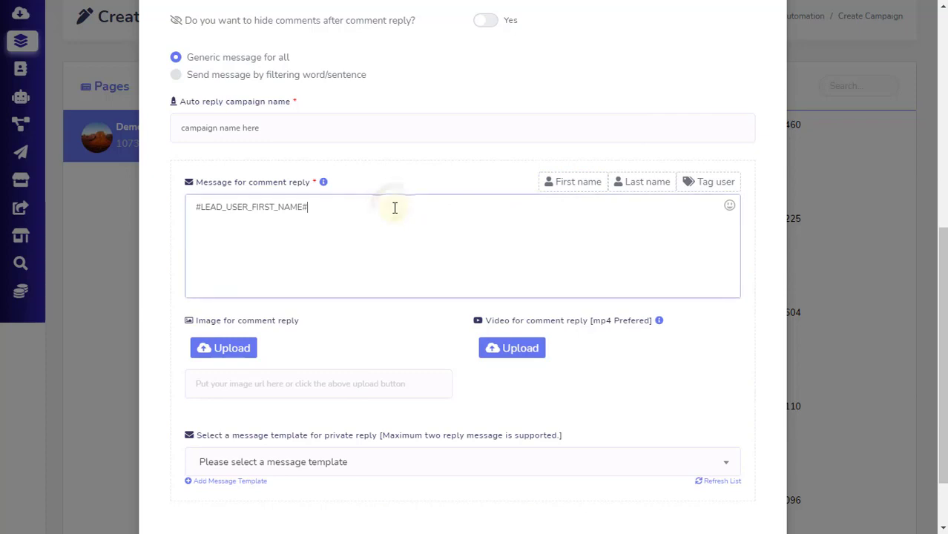
text(, comment here)
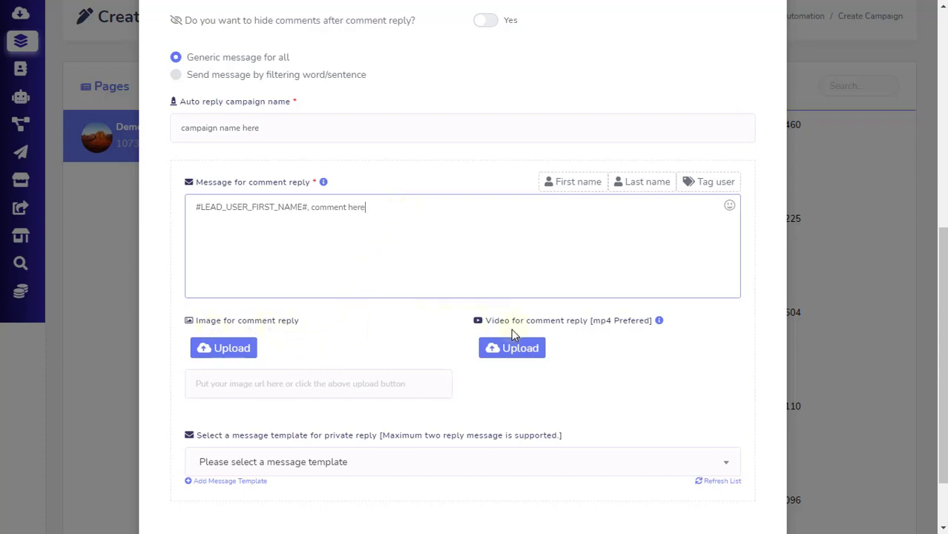
- Submit the auto-reply campaign with no private reply template and dismiss the success message
click(327, 380)
scroll(328, 381, down, 1)
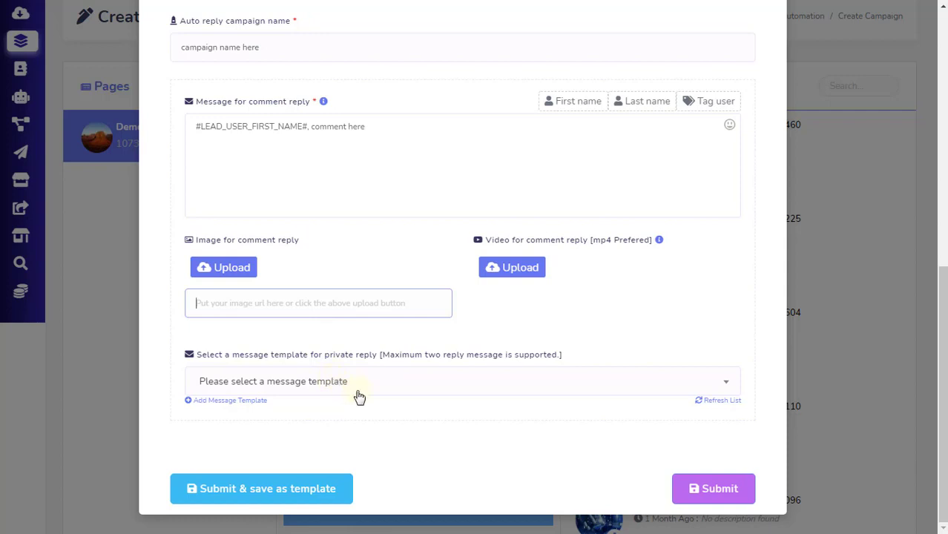
click(402, 389)
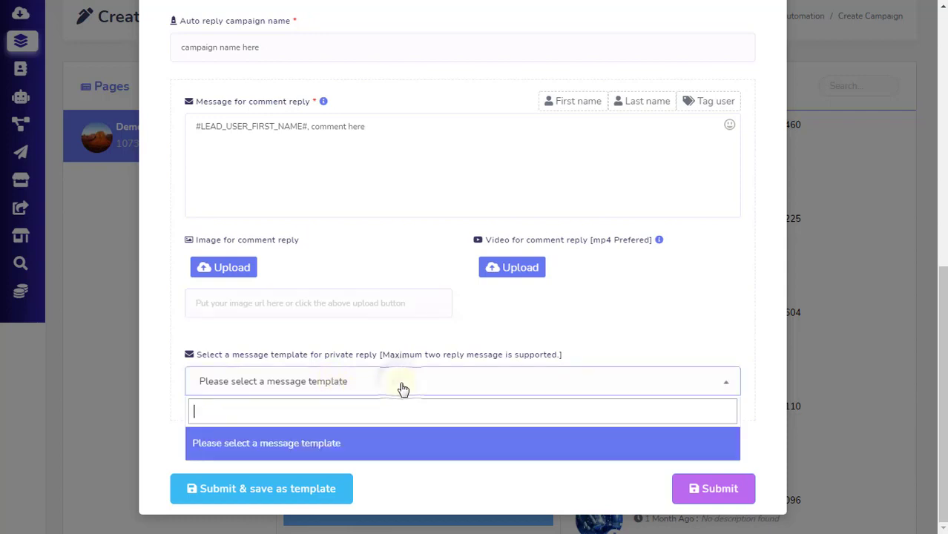
click(248, 444)
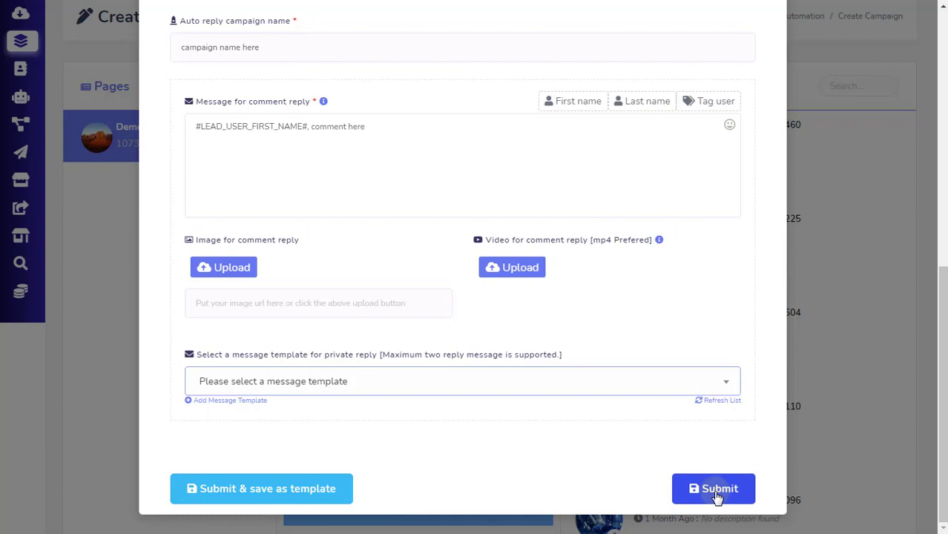
click(332, 493)
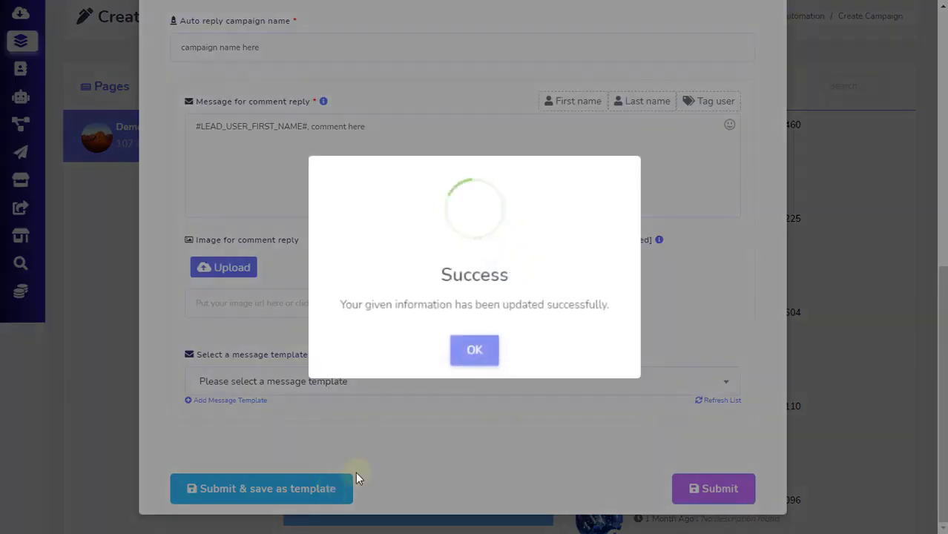
click(475, 357)
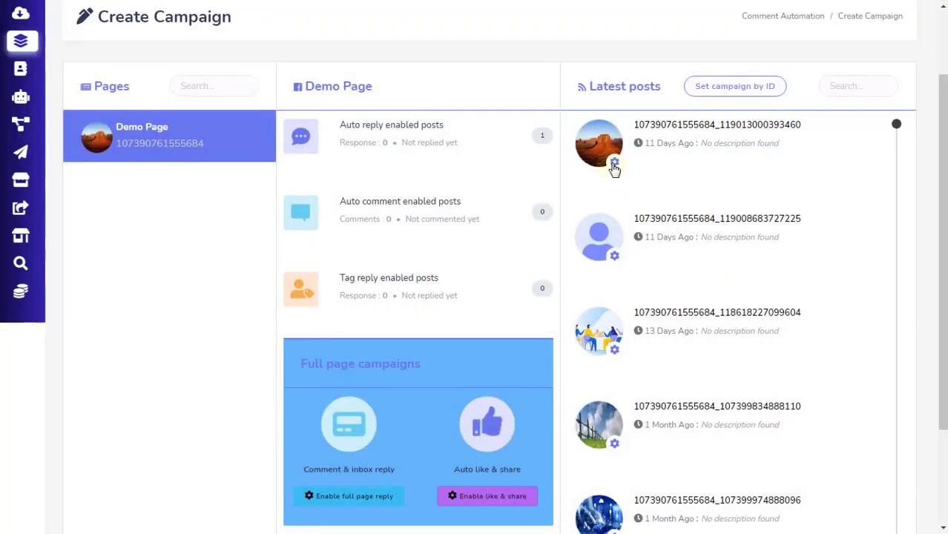
- Open the action dropdown for the first post in Demo Page's Latest posts
click(614, 165)
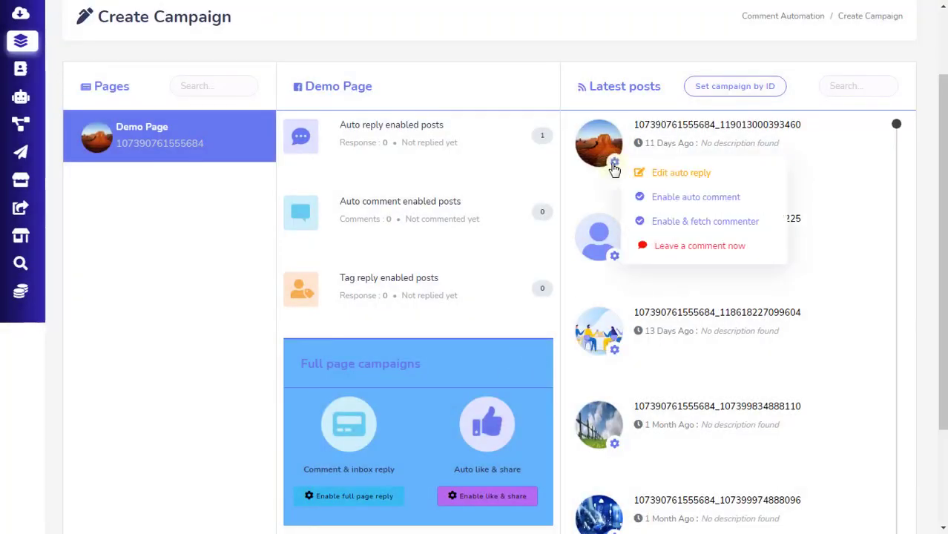
- Start an auto comment named 'campaign name here' using the 'Name here' template
click(734, 198)
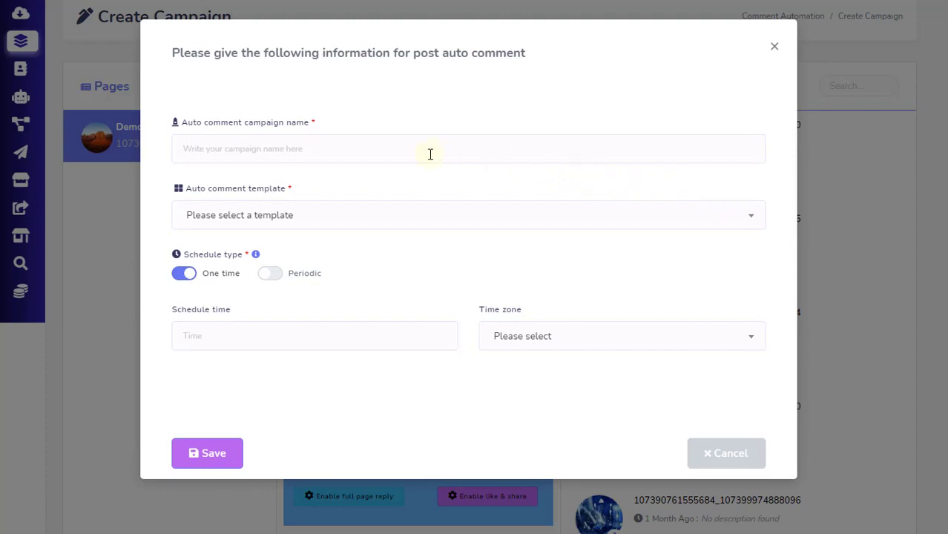
click(386, 153)
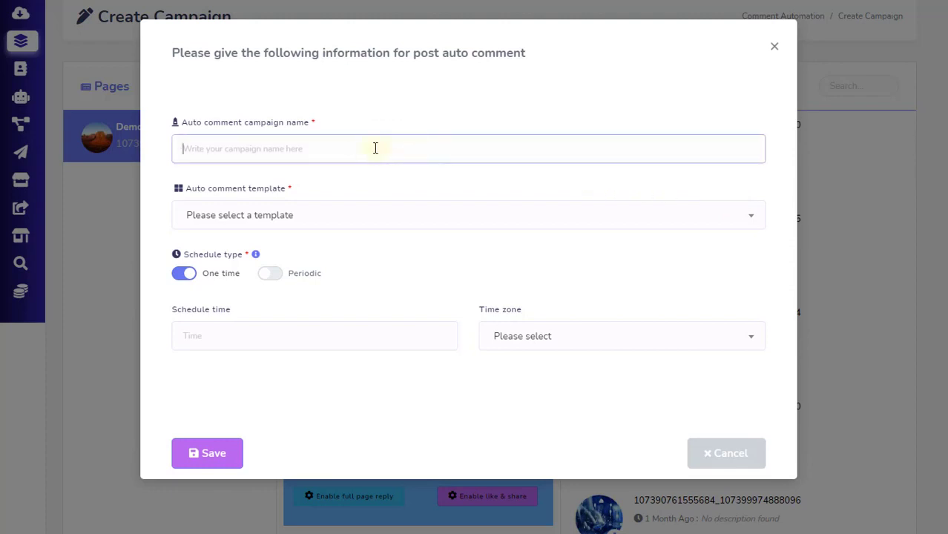
text(campa)
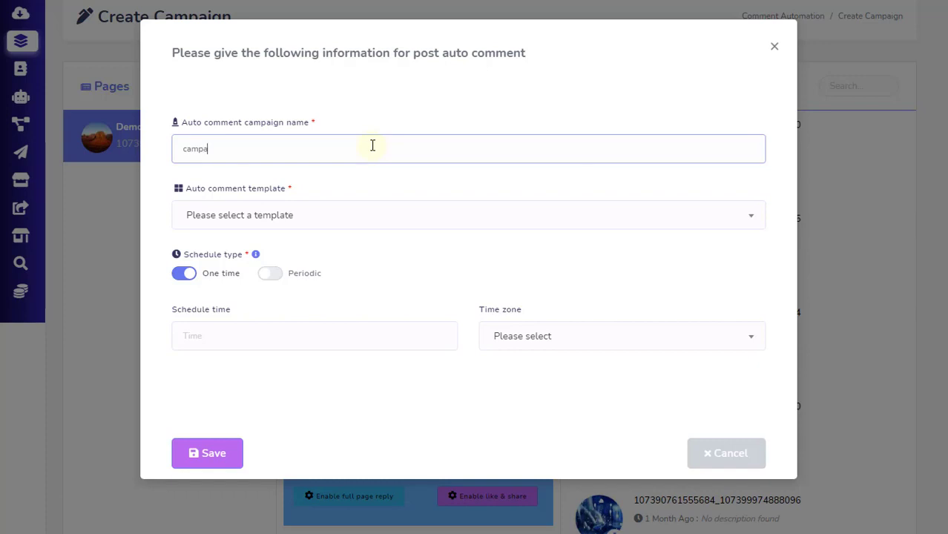
text(ign name here)
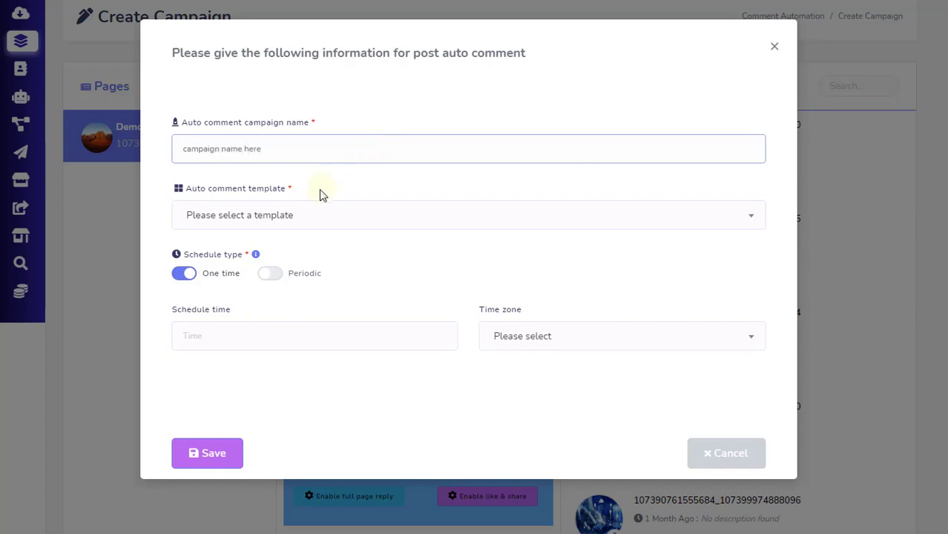
click(290, 220)
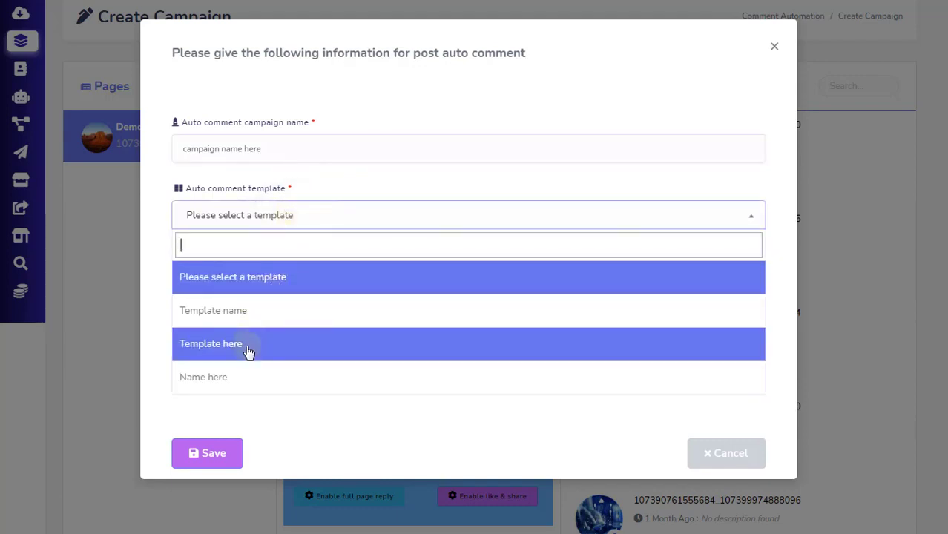
click(240, 372)
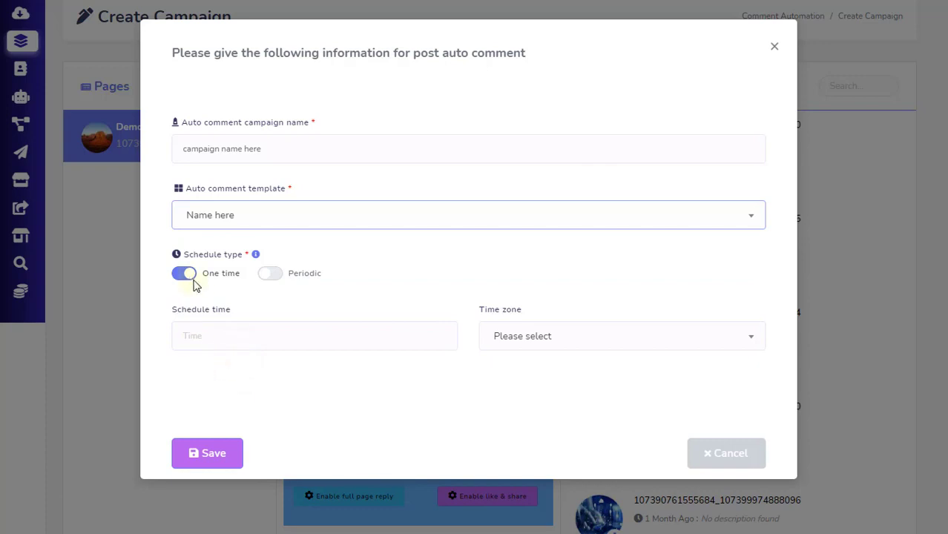
- Set the auto comment schedule to One time after briefly switching to Periodic
click(271, 274)
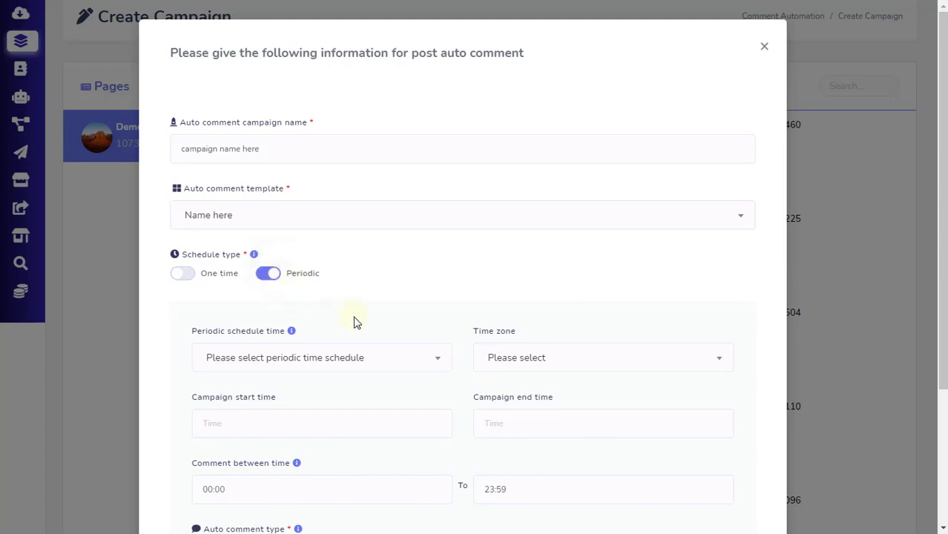
scroll(355, 322, down, 2)
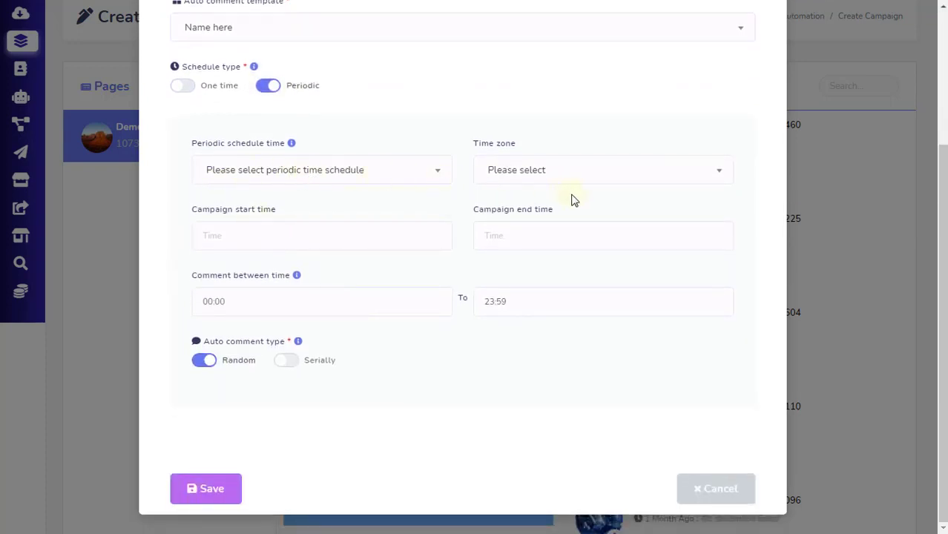
scroll(255, 311, up, 3)
click(185, 229)
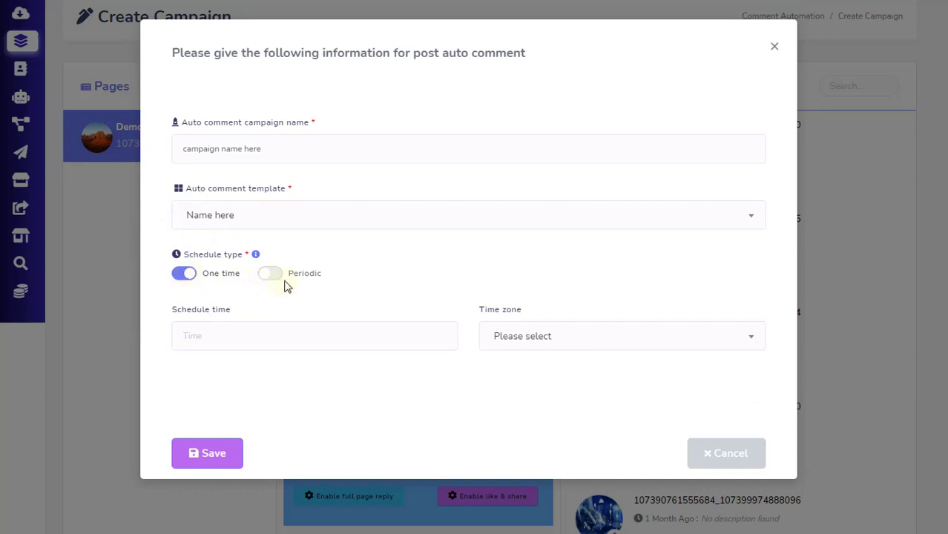
- Schedule the auto comment for 15:00 in (GMT+12:00) Asia/Anadyr time and save the campaign
click(390, 324)
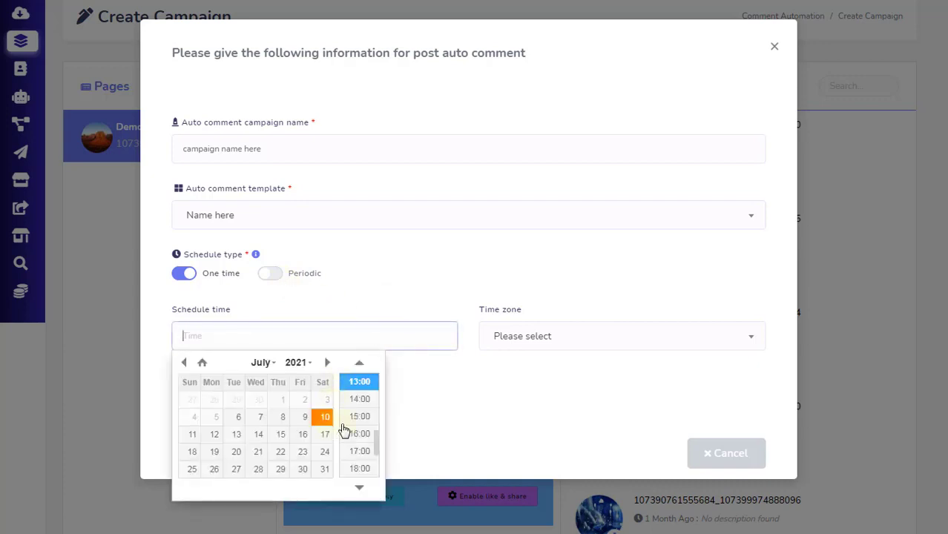
click(356, 417)
click(556, 337)
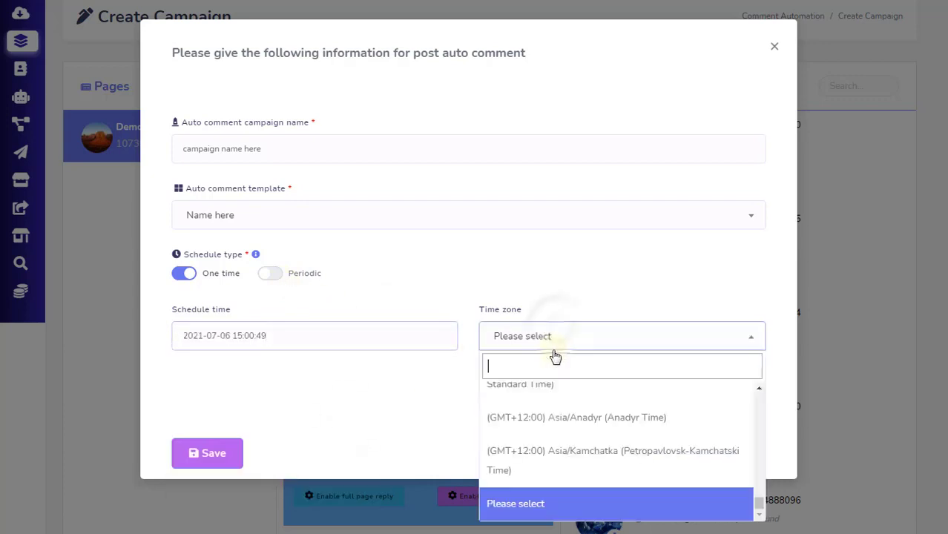
click(547, 418)
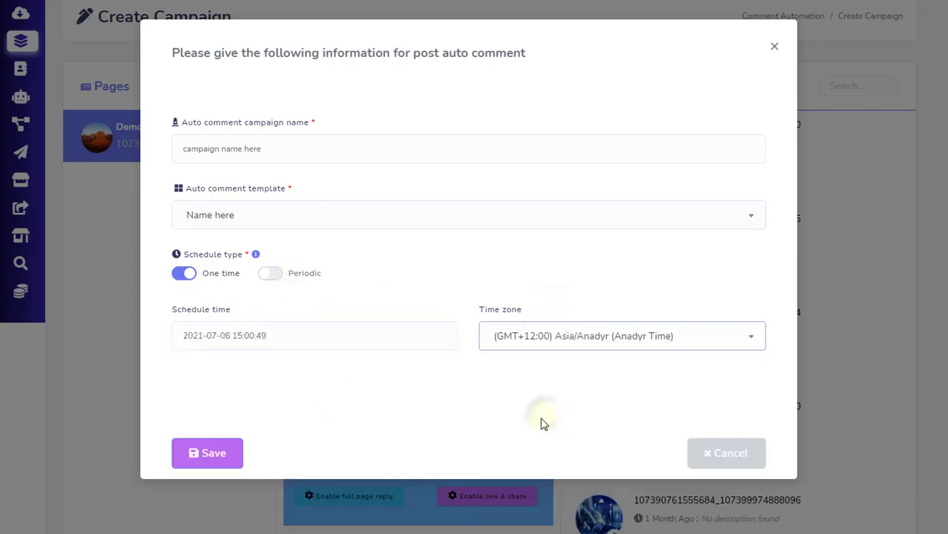
click(216, 459)
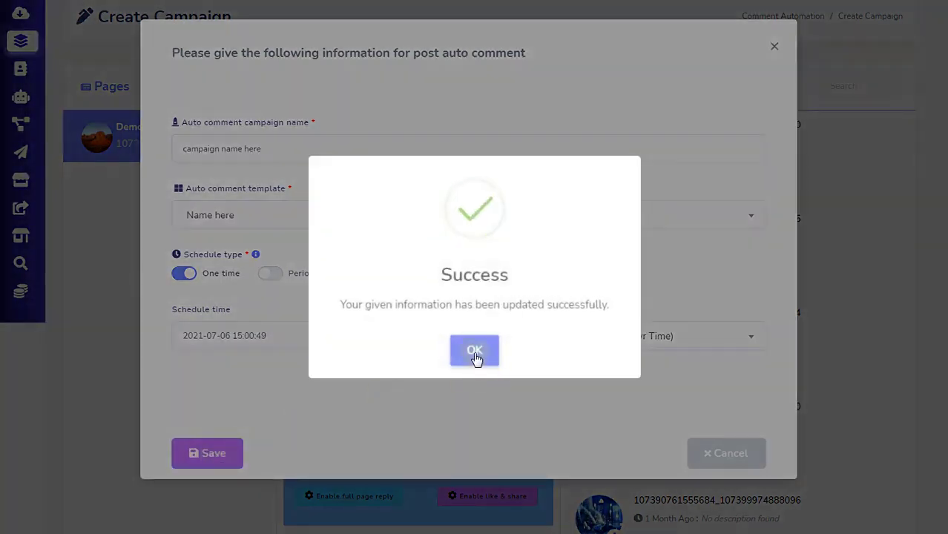
click(475, 353)
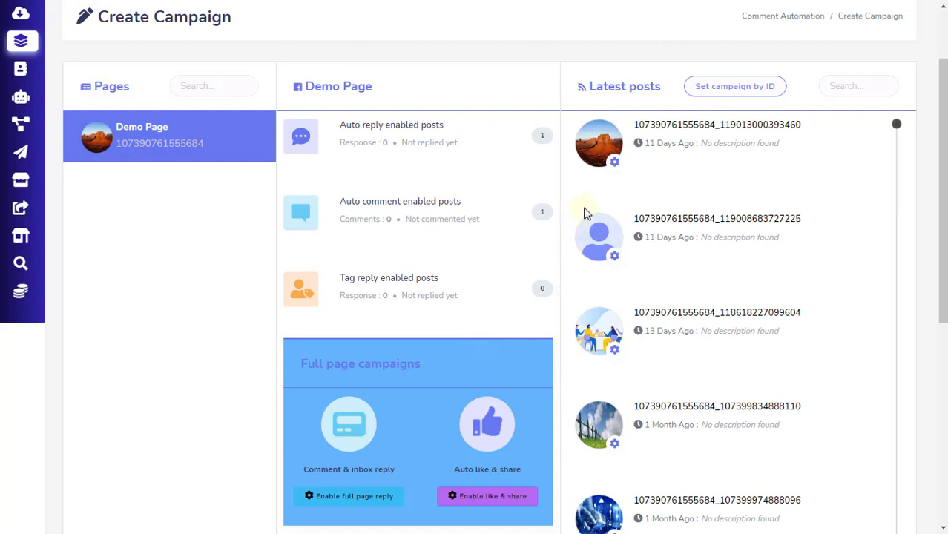
- Enable tagging on the newest Demo Page post and fetch its commenters
click(614, 162)
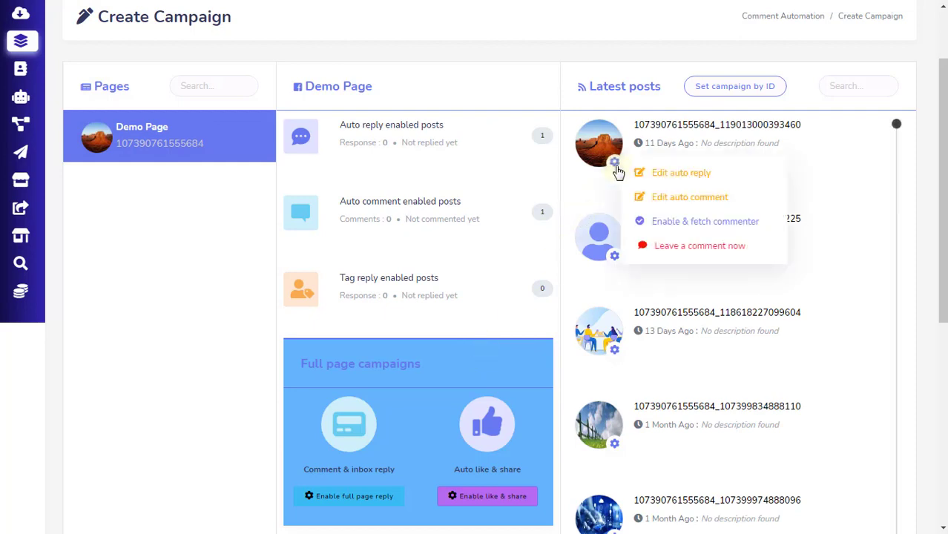
click(746, 228)
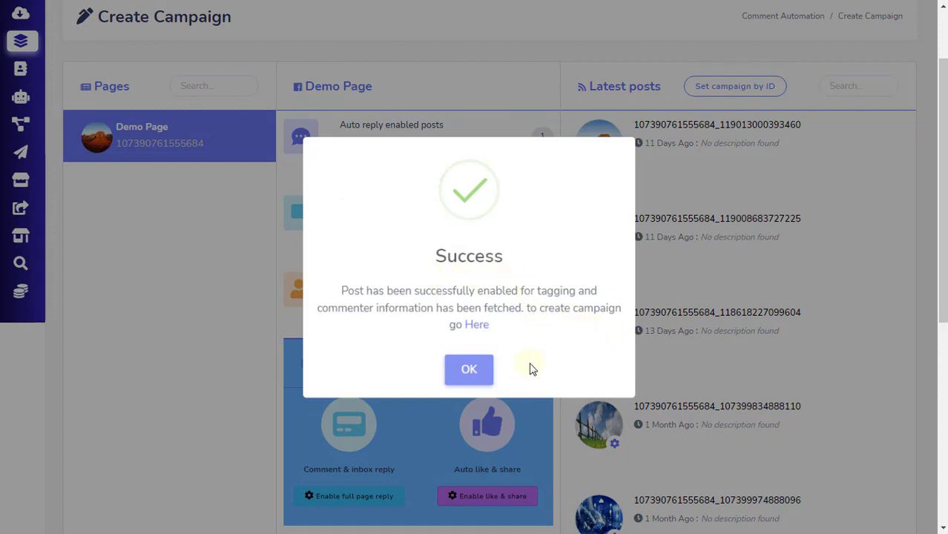
click(470, 371)
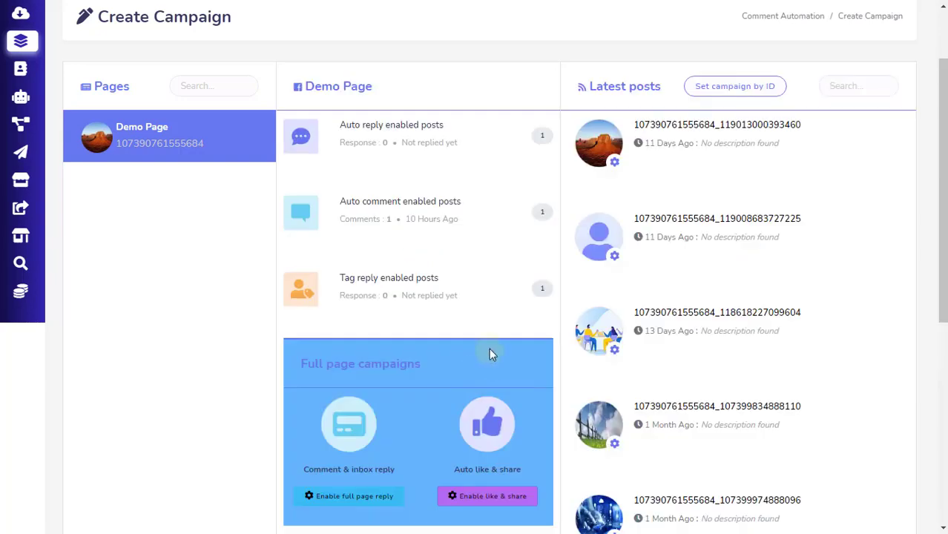
- Leave the comment 'instant comment here' on the first Demo Page post right now
click(615, 165)
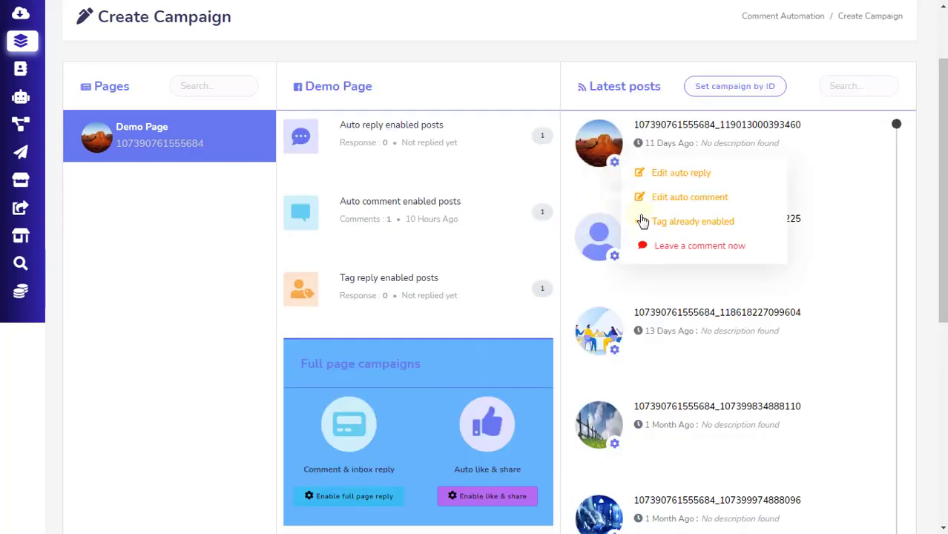
click(749, 258)
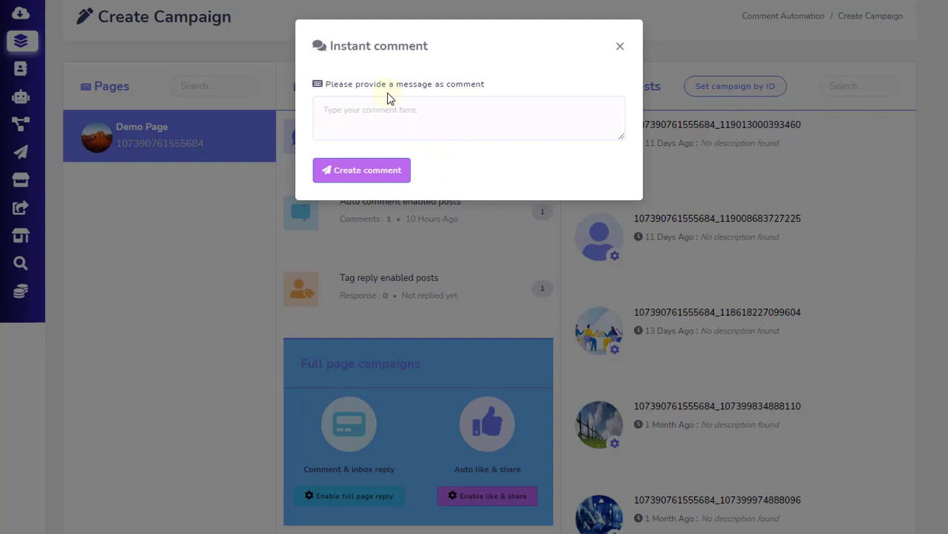
click(429, 115)
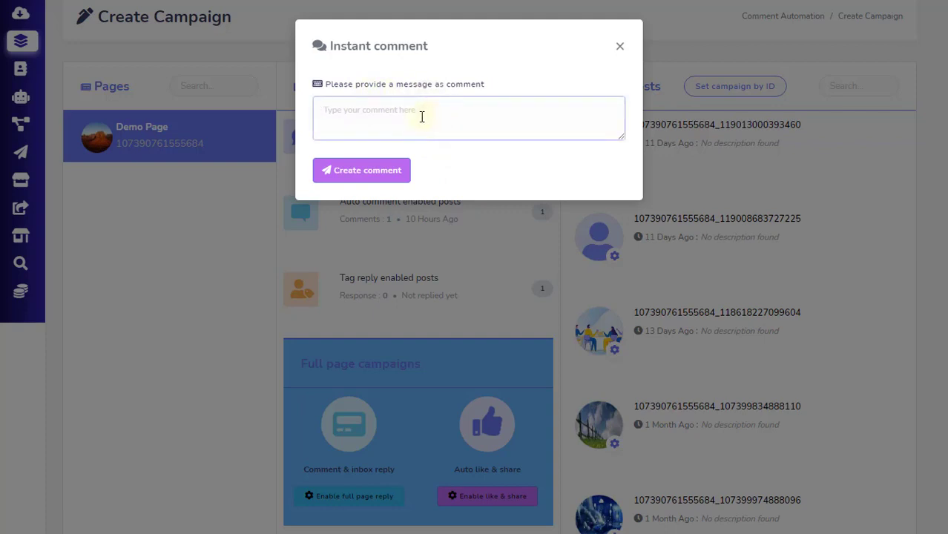
text(instant co)
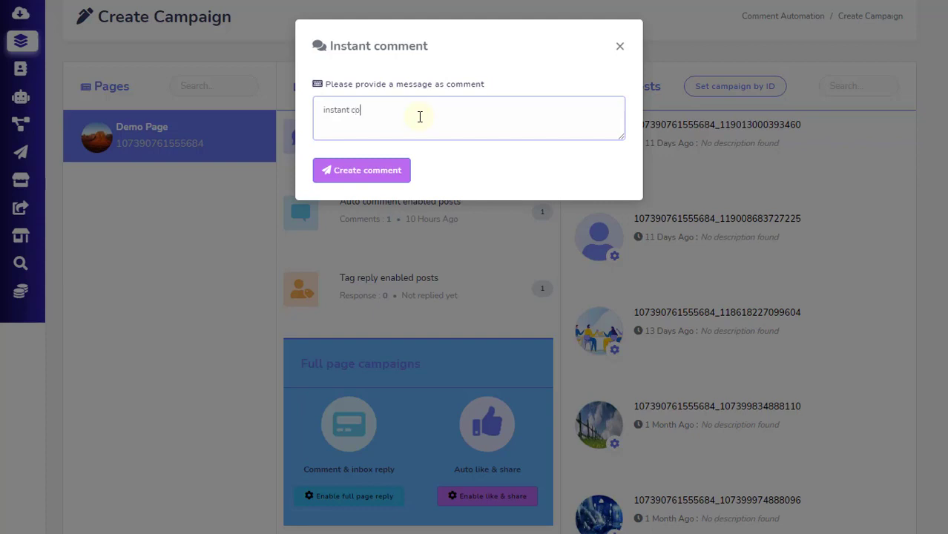
text(mment here)
click(377, 185)
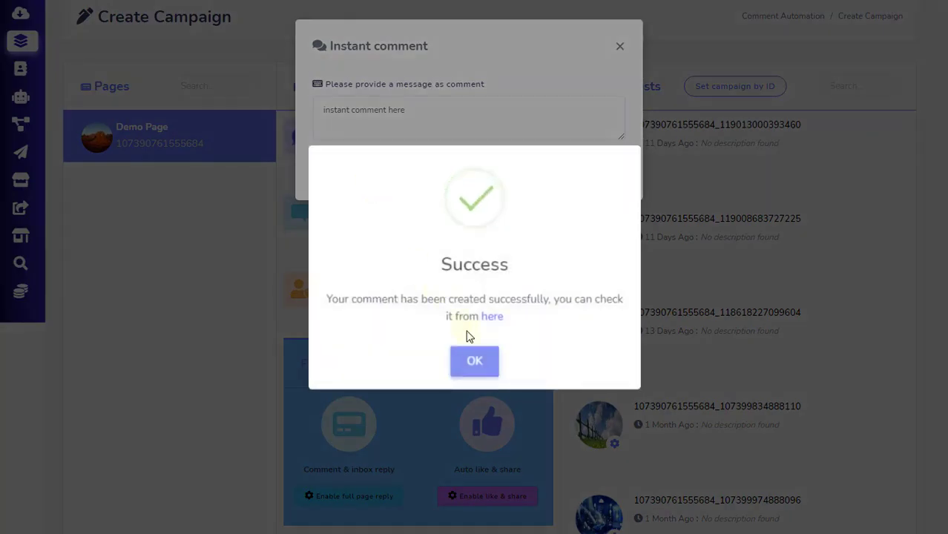
click(474, 362)
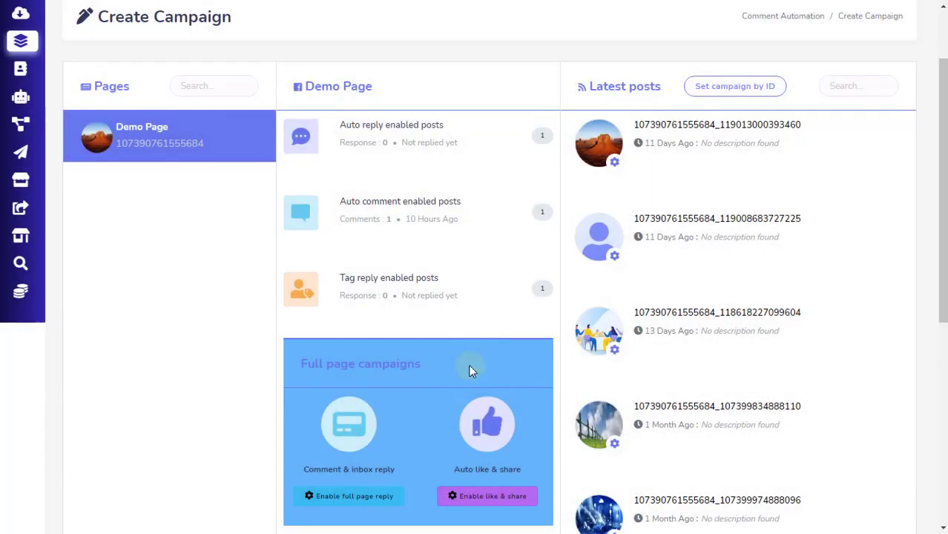
scroll(235, 351, down, 3)
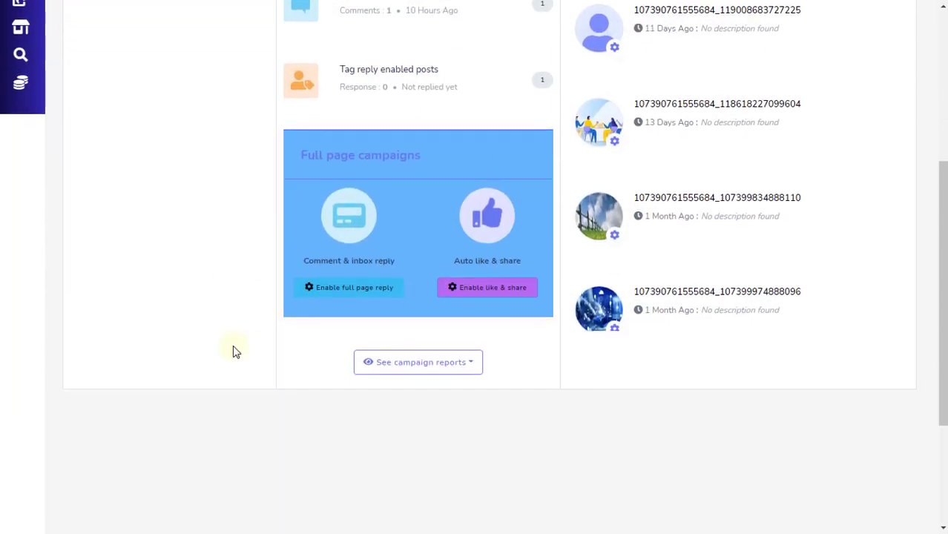
scroll(233, 351, up, 1)
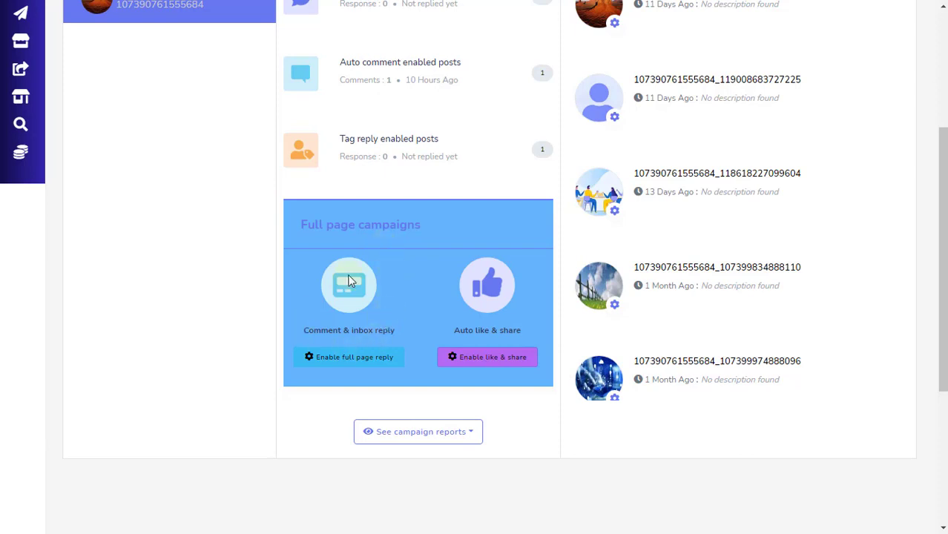
click(473, 444)
click(473, 443)
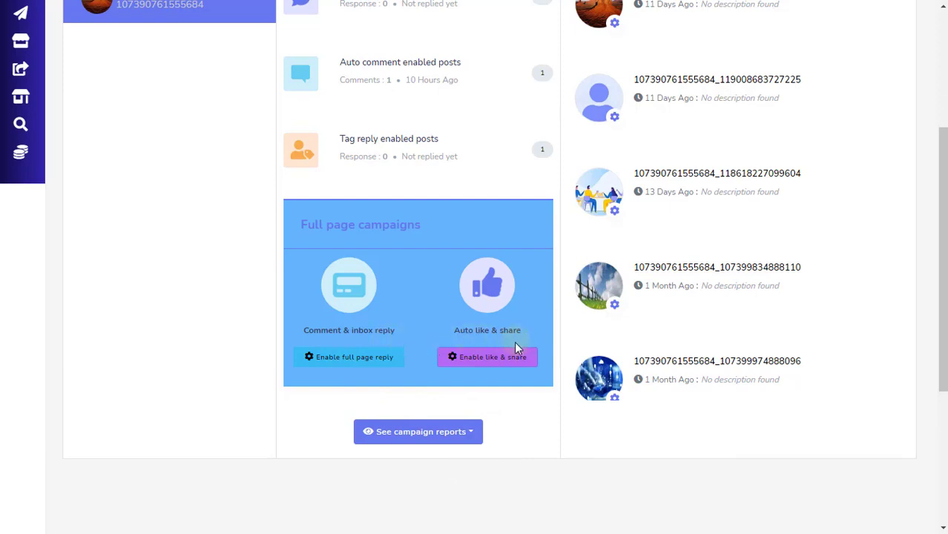
click(477, 437)
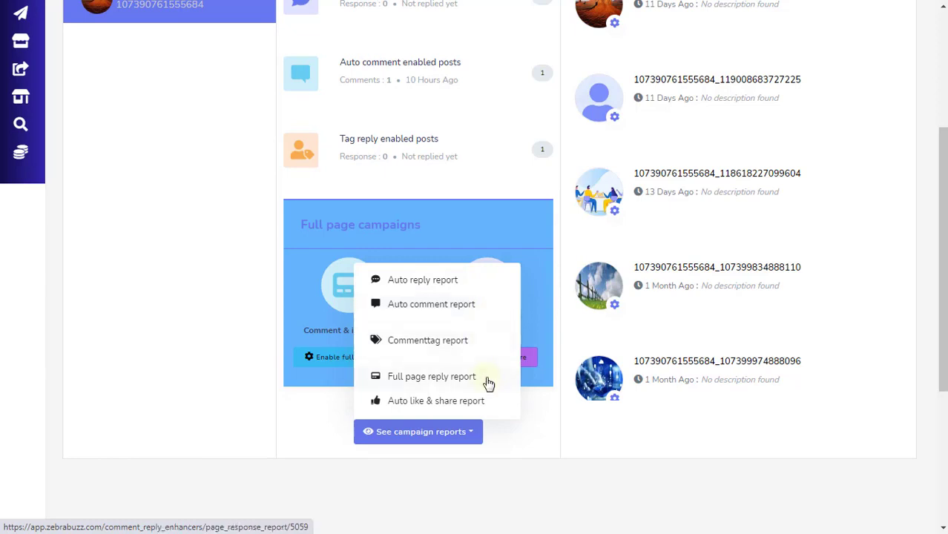
click(476, 435)
scroll(510, 437, up, 1)
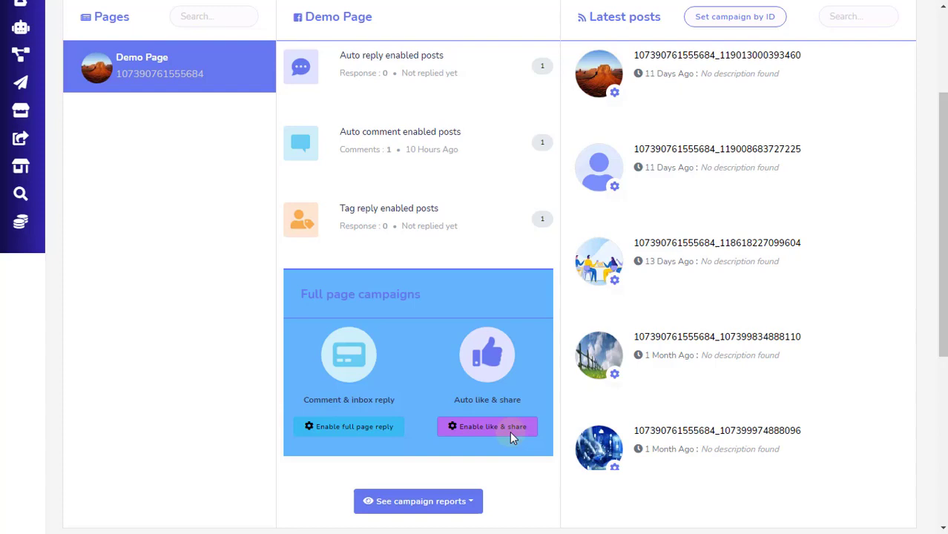
- Start a full page reply that deletes offensive comments with keywords 'dffensive here', leaving the template unset
click(368, 434)
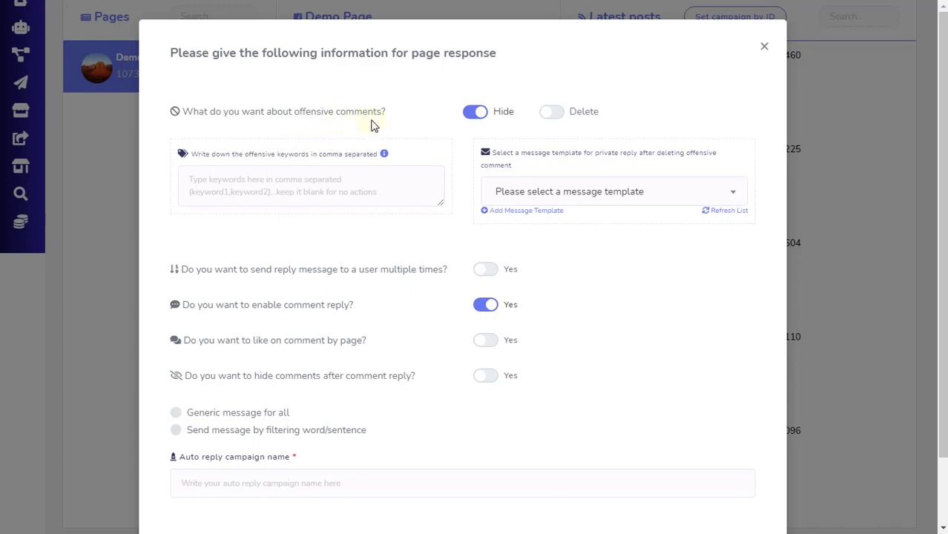
click(548, 115)
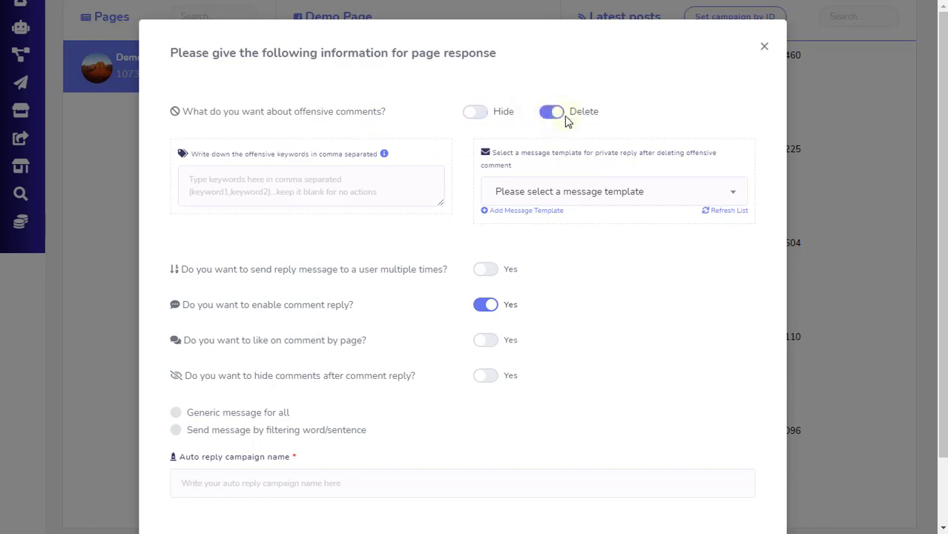
click(396, 186)
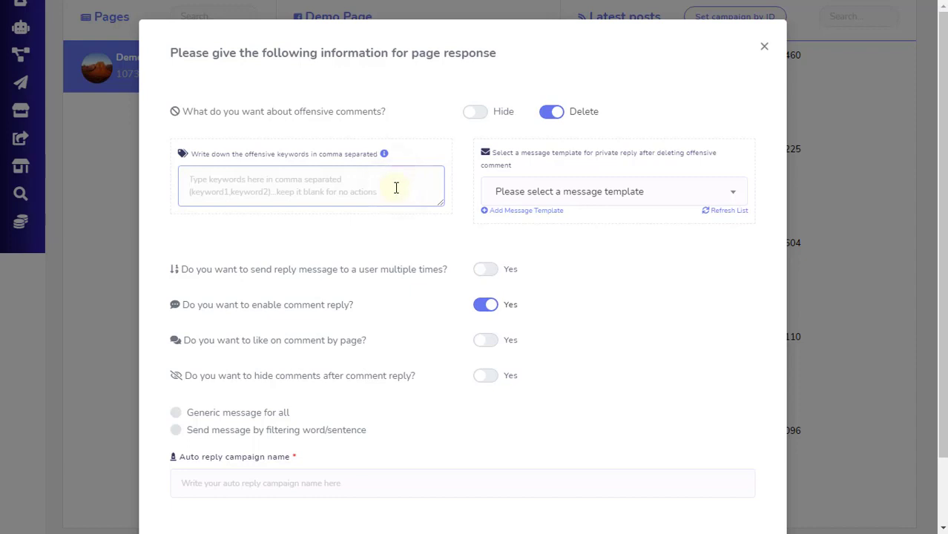
text(dffens)
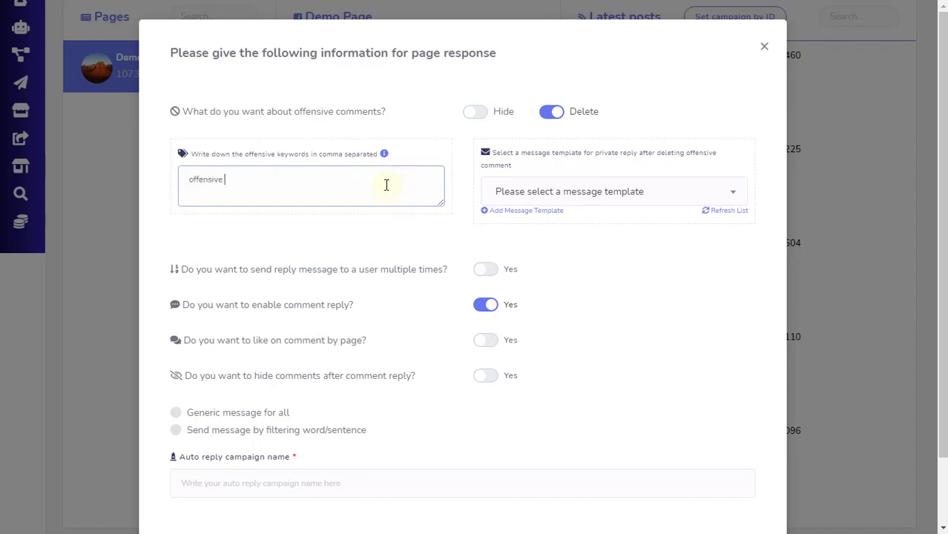
text(ive here)
click(639, 201)
click(591, 261)
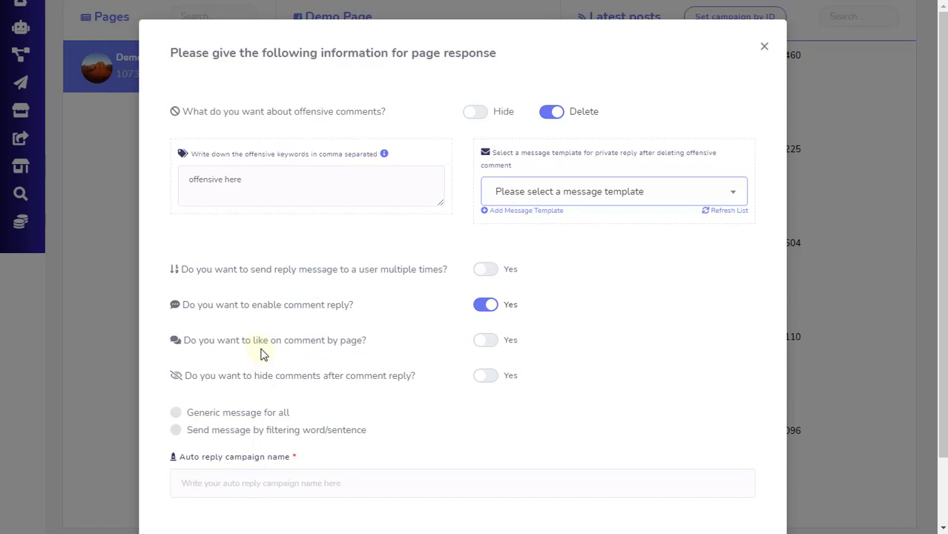
- Turn on page likes for comments and hiding comments after the comment reply
click(489, 349)
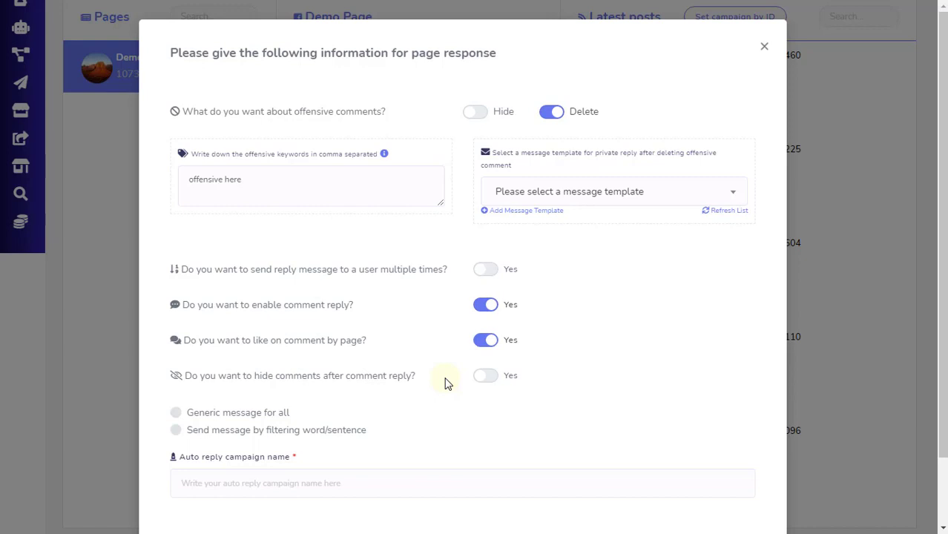
click(487, 377)
scroll(437, 375, down, 1)
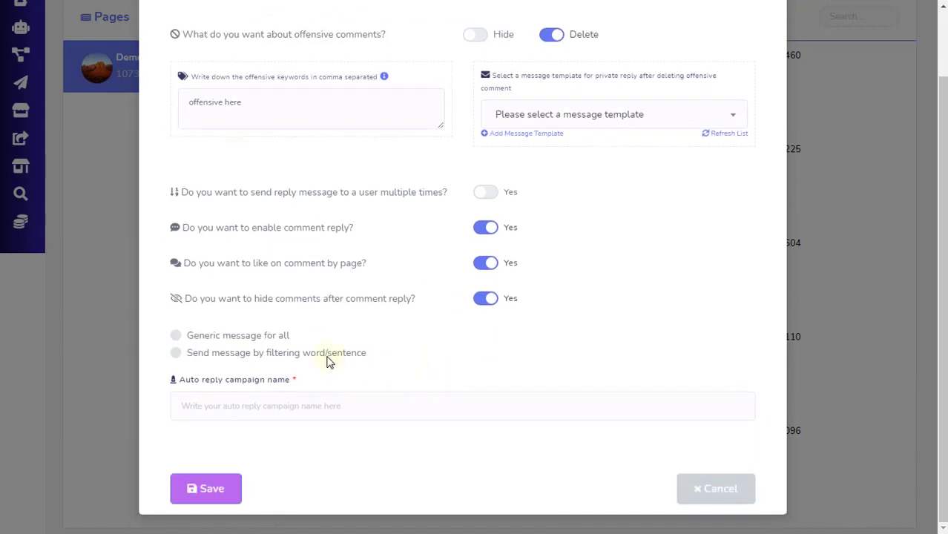